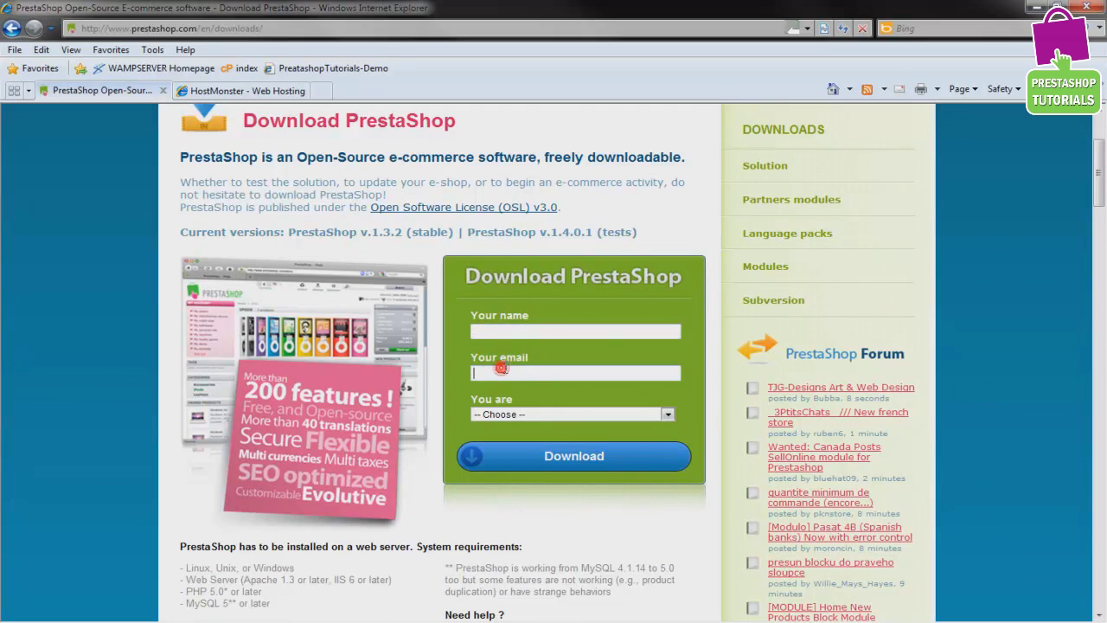
Submit the PrestaShop download form with the role set to 'A merchant'
{"action": "left_click", "coordinate": [523, 417]}
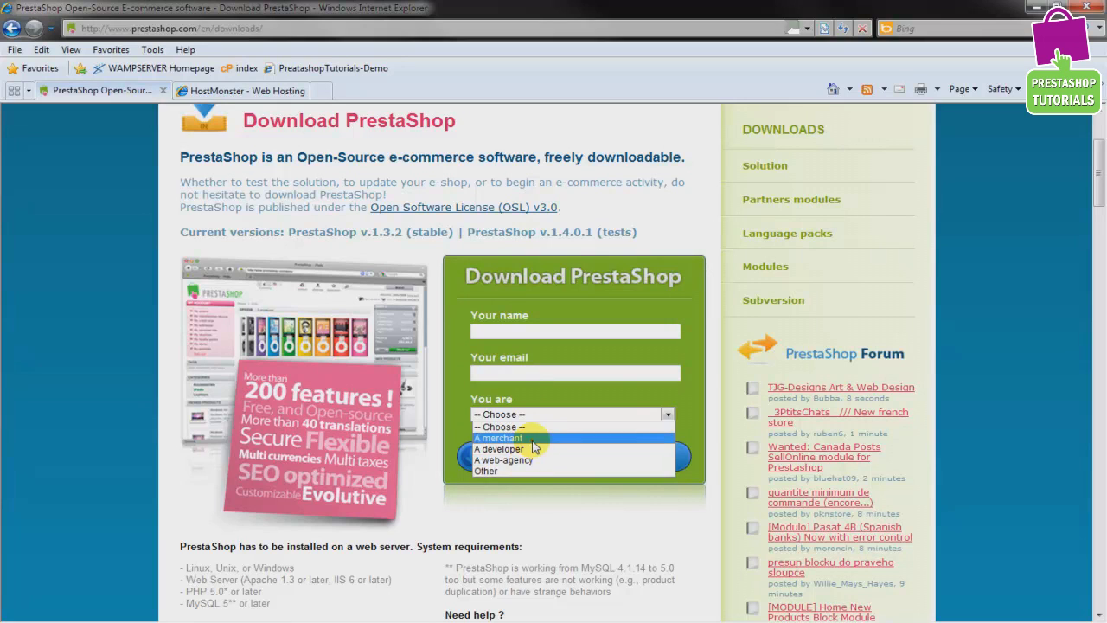
{"action": "left_click", "coordinate": [530, 438]}
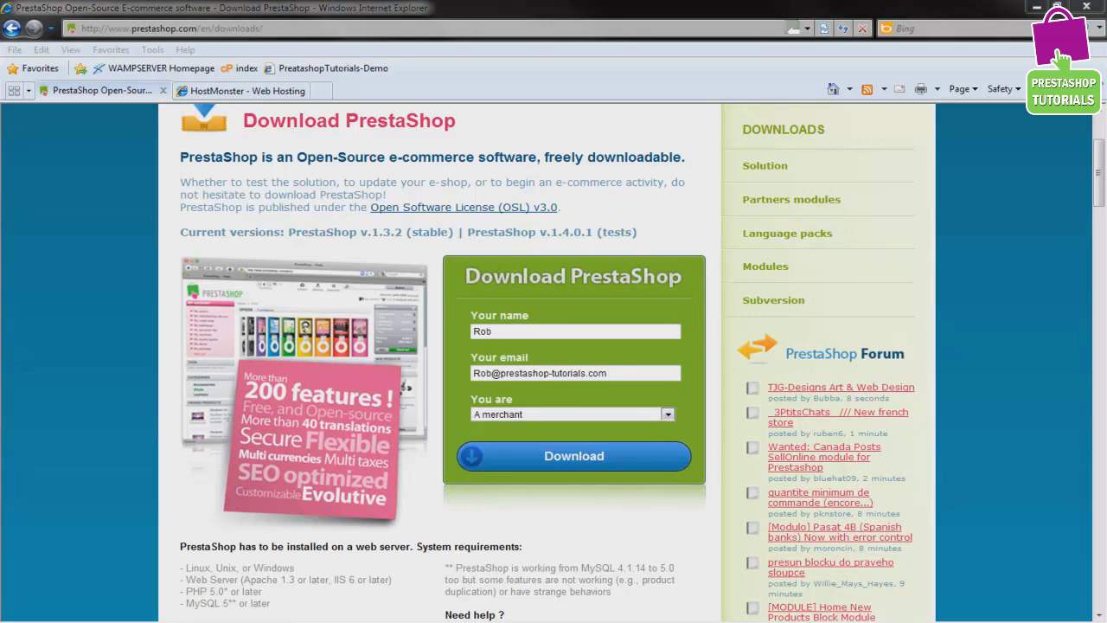
{"action": "left_click", "coordinate": [558, 463]}
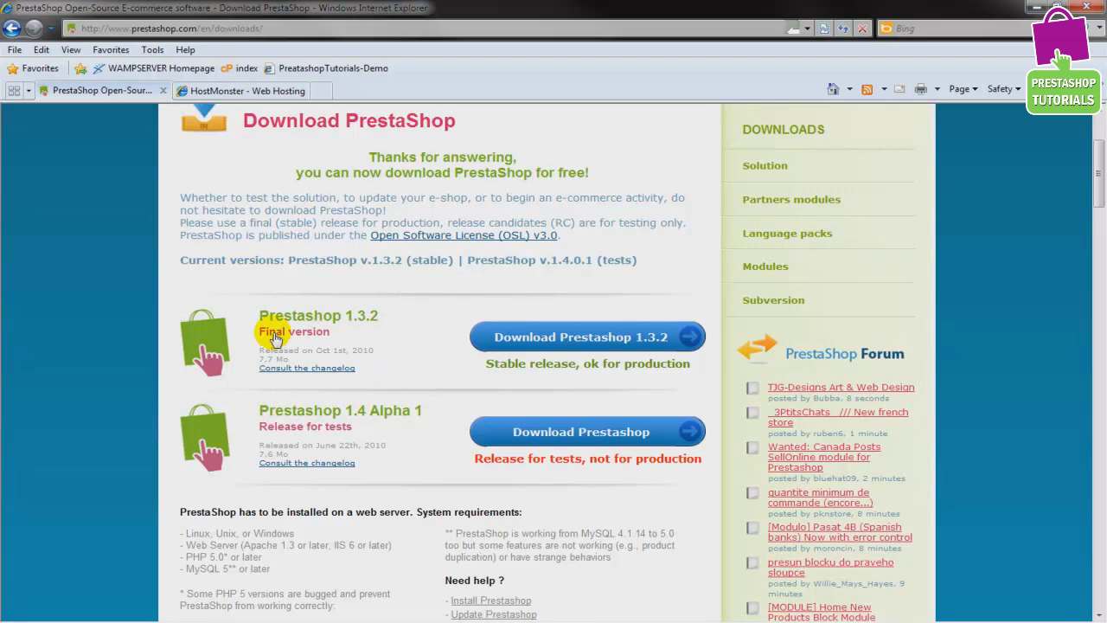
Save the stable PrestaShop 1.3.2 release, prestashop_1.3.2.3.zip, to the Desktop
{"action": "left_click", "coordinate": [517, 337]}
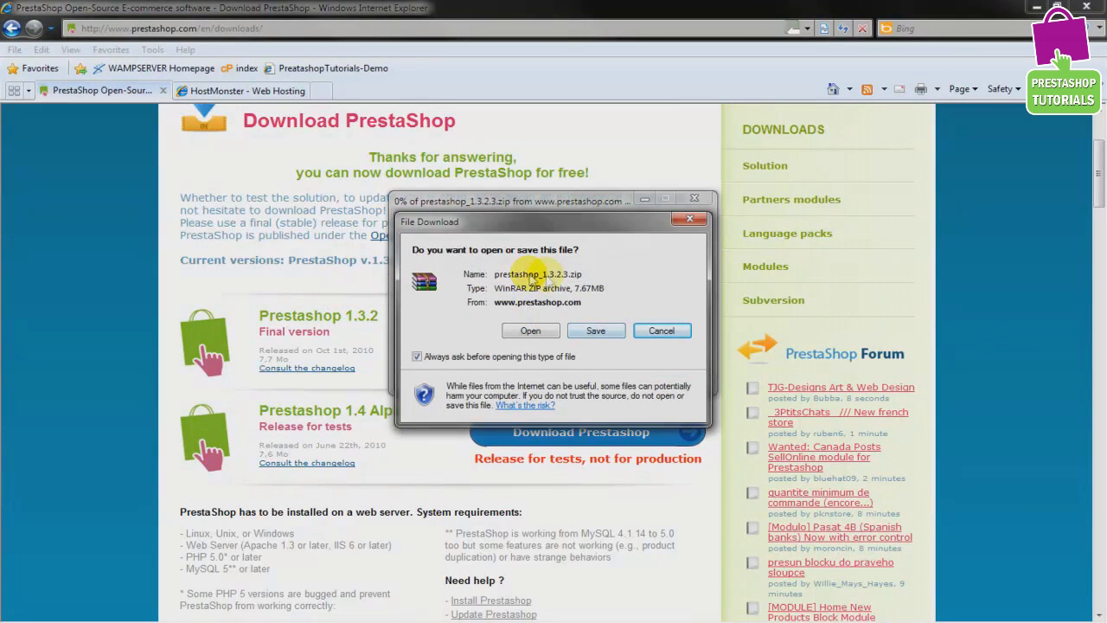
{"action": "left_click", "coordinate": [595, 331]}
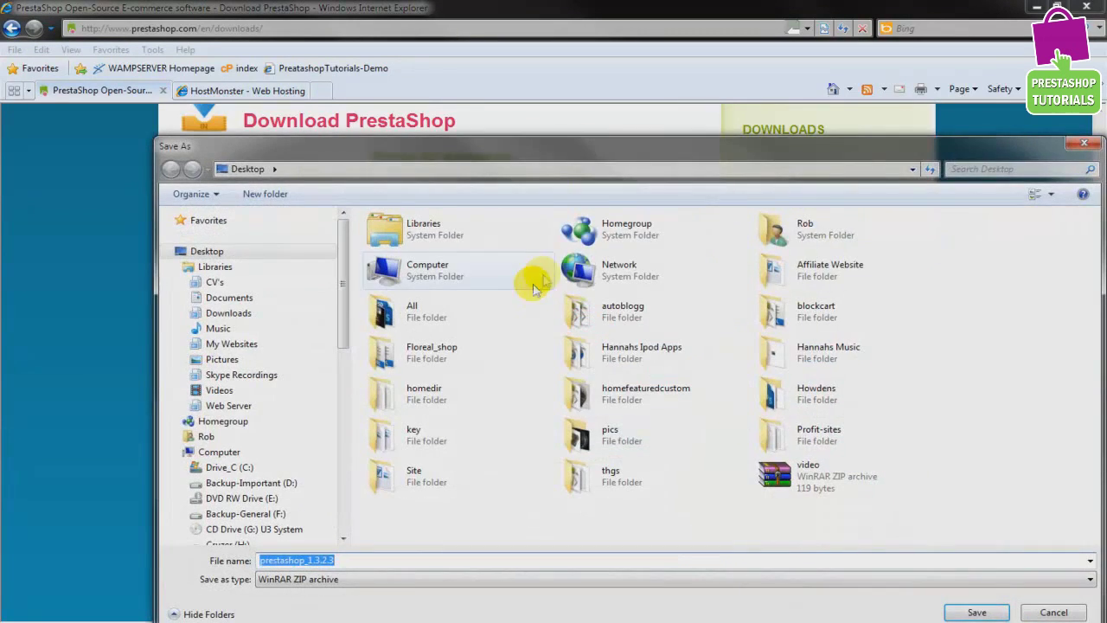
{"action": "left_click", "coordinate": [977, 612]}
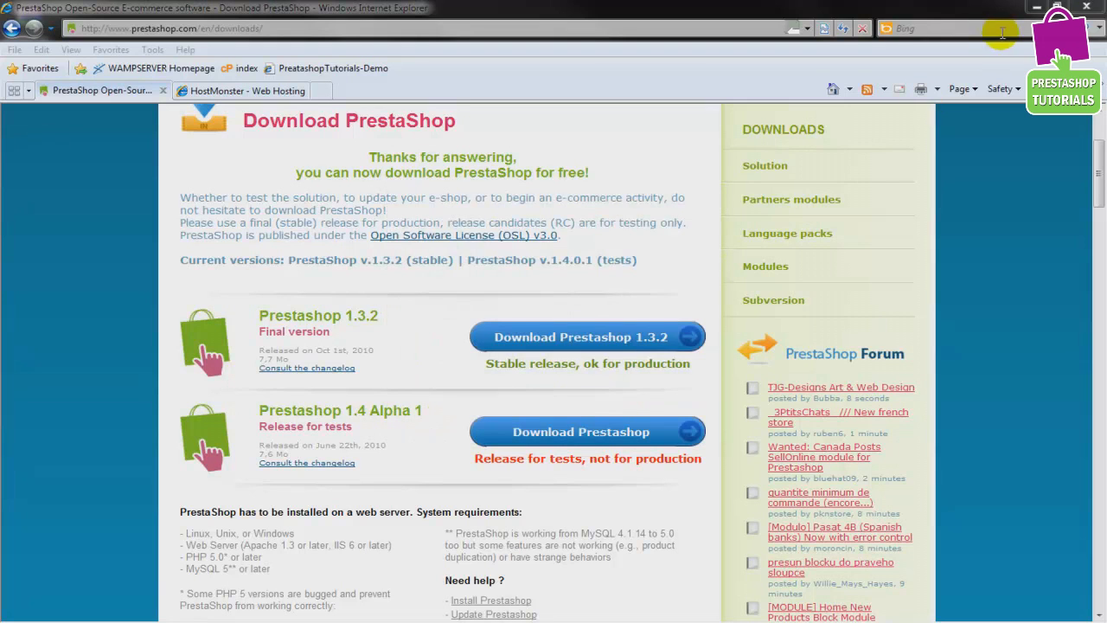
Inspect the prestashop folder inside prestashop_1.3.2.3.zip in WinRAR from the desktop, then close it
{"action": "left_click", "coordinate": [1037, 8]}
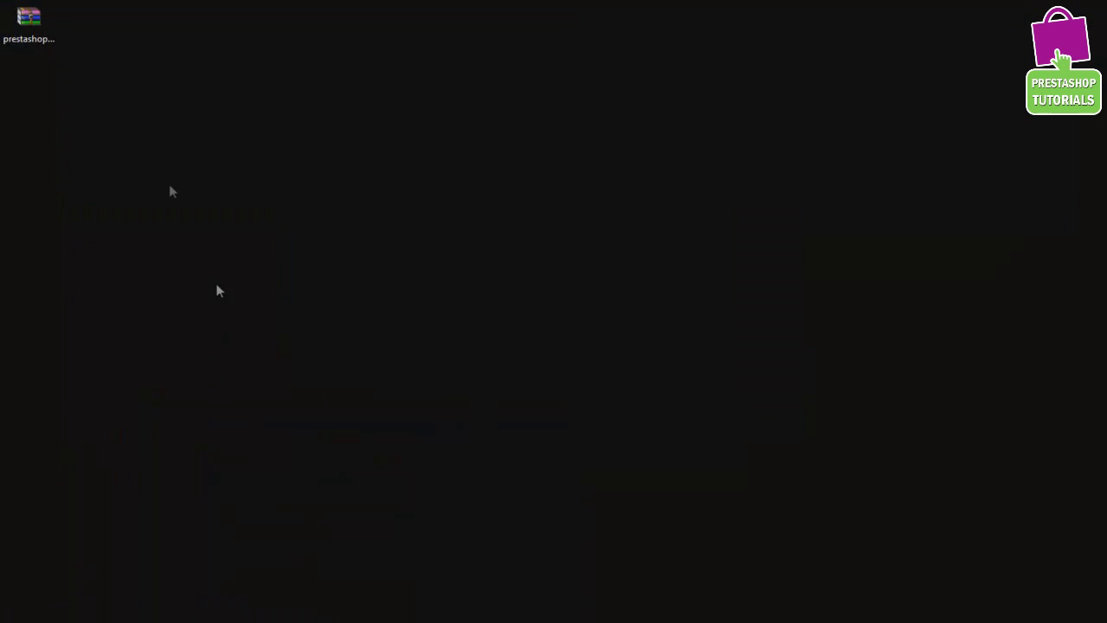
{"action": "left_click_drag", "start_coordinate": [29, 22], "coordinate": [290, 242]}
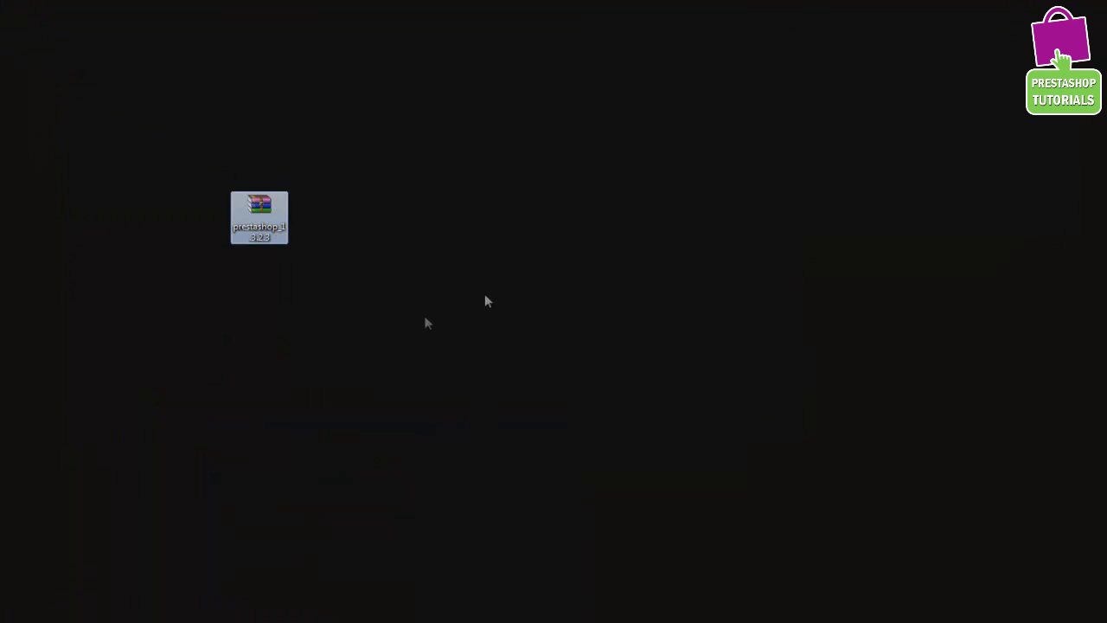
{"action": "double_click", "coordinate": [262, 207]}
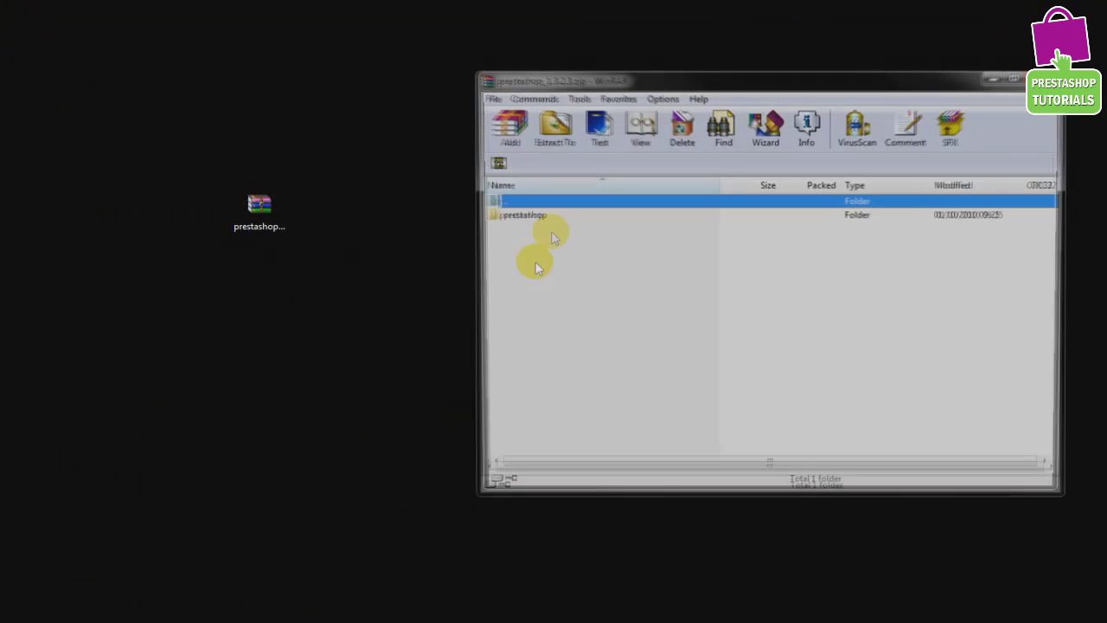
{"action": "double_click", "coordinate": [519, 215]}
{"action": "mouse_move", "coordinate": [1054, 207]}
{"action": "left_mouse_down"}
{"action": "mouse_move", "coordinate": [1057, 395]}
{"action": "mouse_move", "coordinate": [1057, 206]}
{"action": "left_mouse_up"}
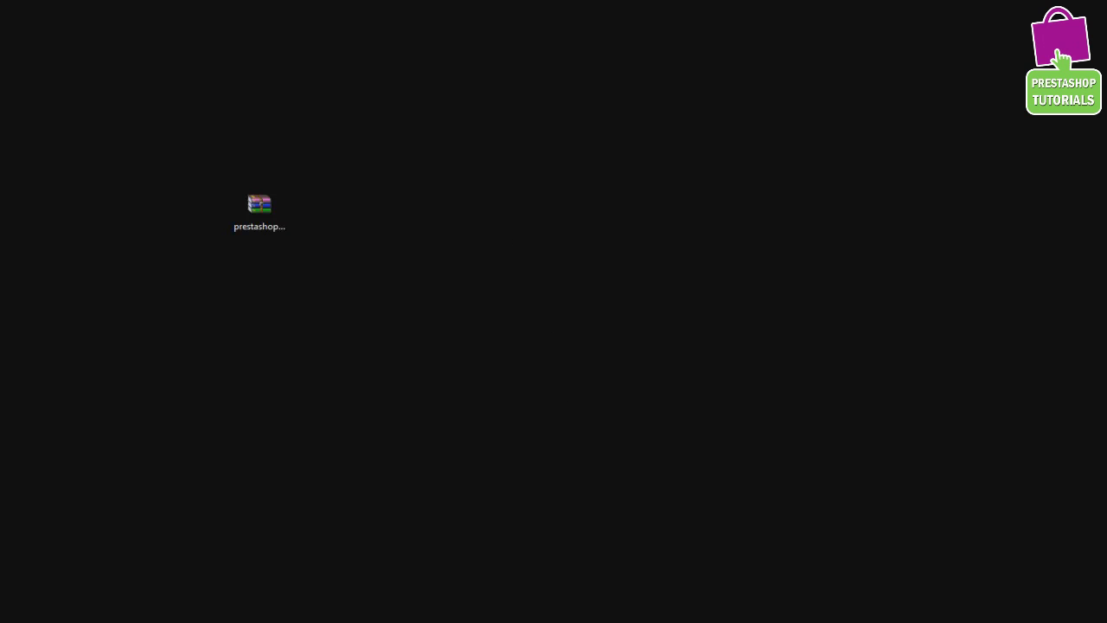
Bring the HostMonster browser window back up on its home page
{"action": "mouse_move", "coordinate": [203, 622]}
{"action": "left_click", "coordinate": [284, 580]}
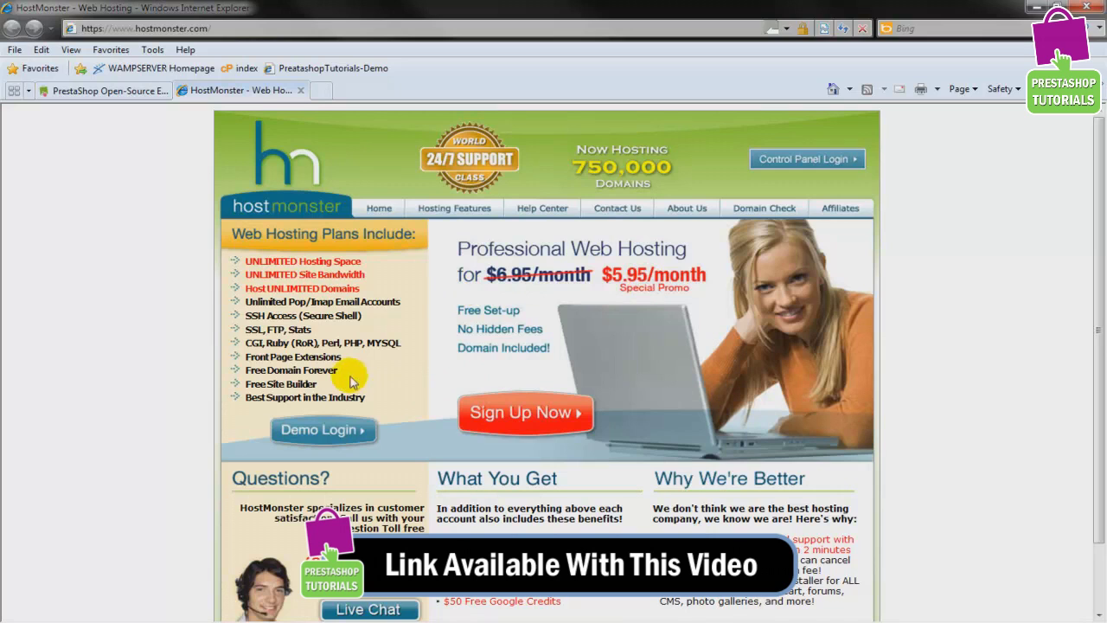
{"action": "left_click_drag", "start_coordinate": [342, 372], "coordinate": [238, 372]}
{"action": "left_click", "coordinate": [149, 339]}
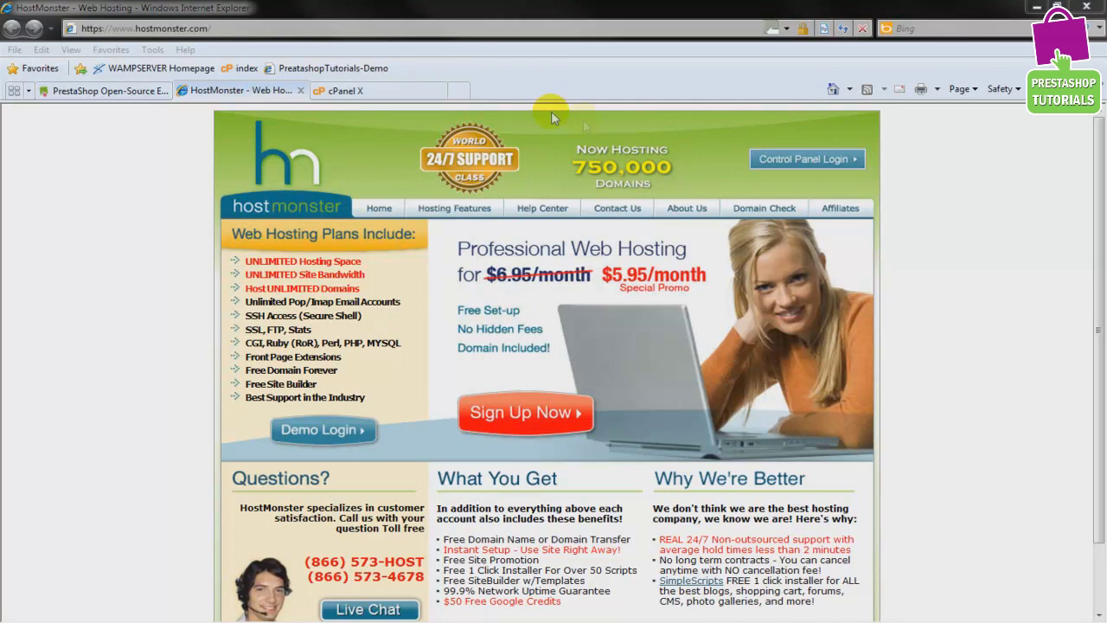
Switch to the cPanel X page and launch the MySQL Database Wizard under Databases
{"action": "left_click", "coordinate": [408, 90]}
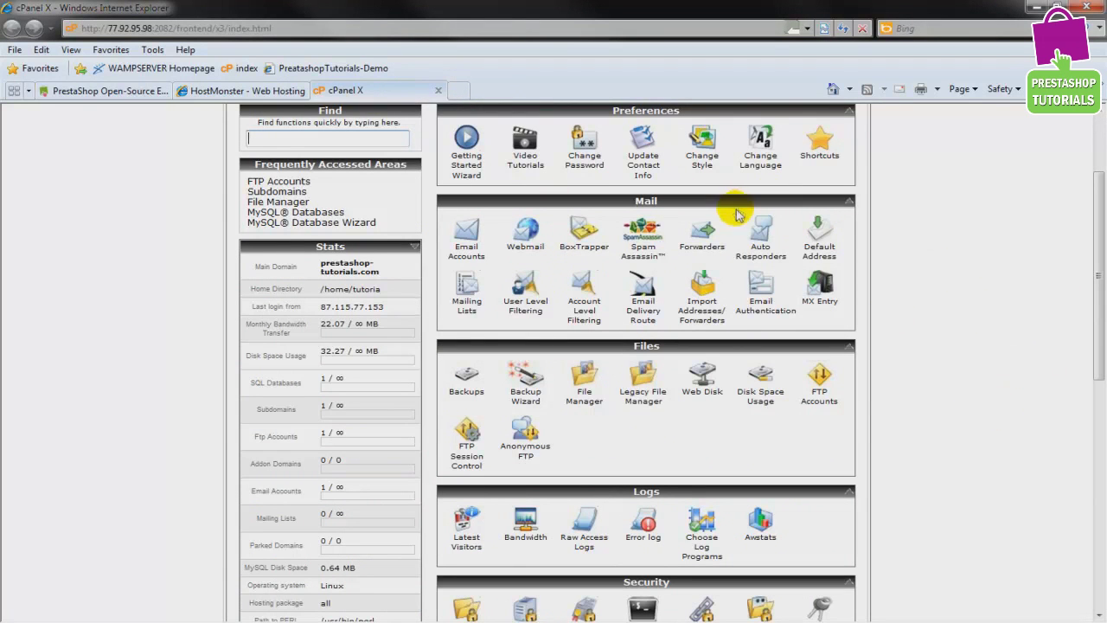
{"action": "left_click_drag", "start_coordinate": [1095, 204], "coordinate": [1099, 407]}
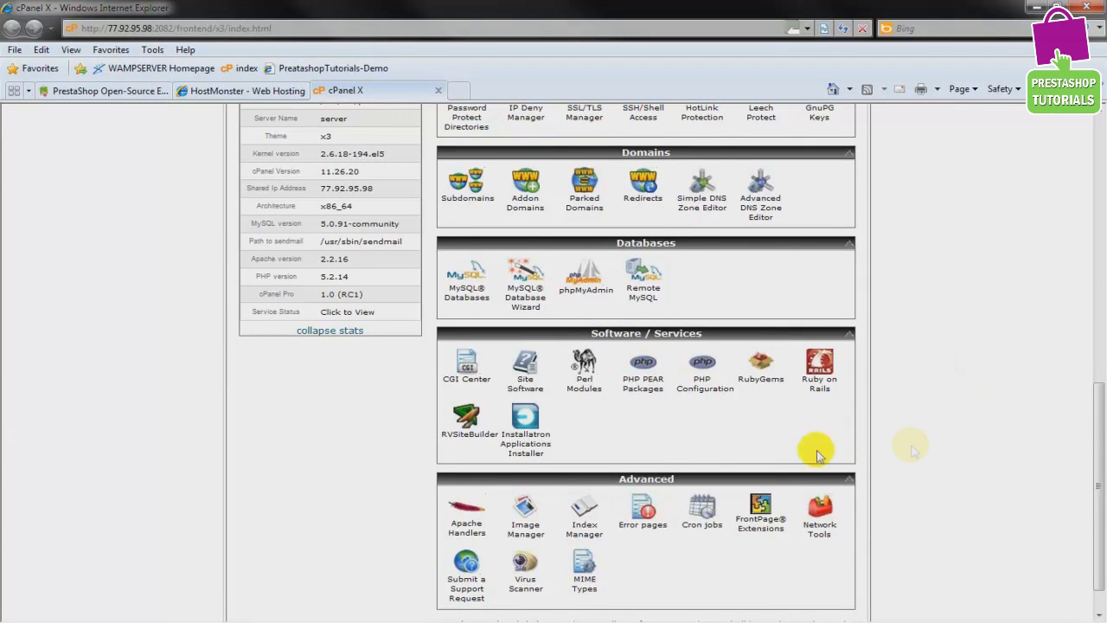
{"action": "left_click", "coordinate": [522, 300]}
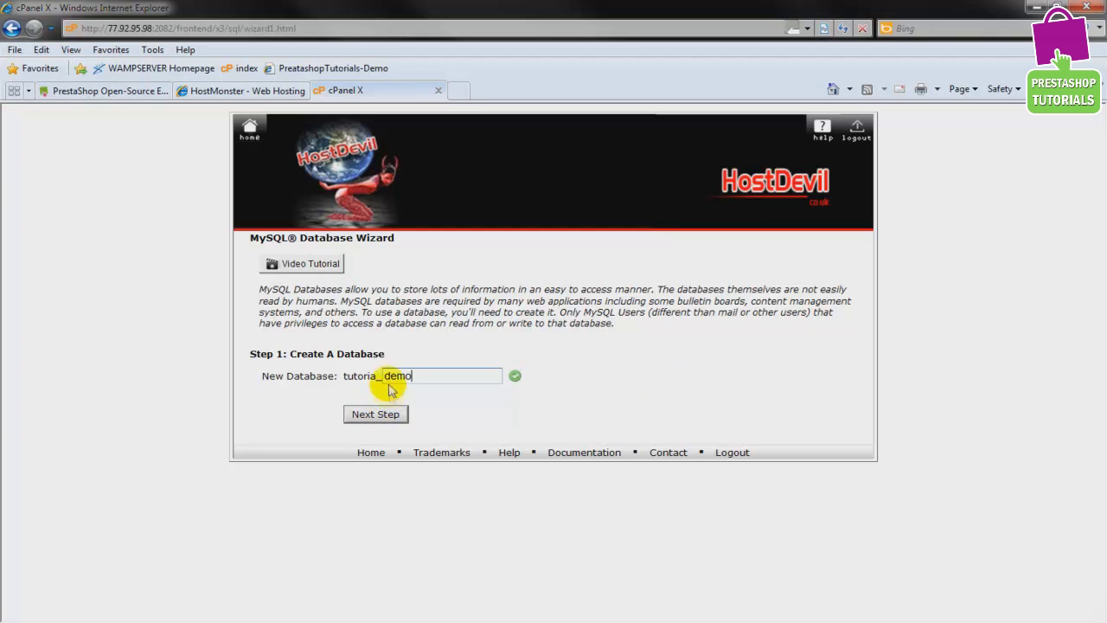
Create the tutoria_demo database and the user tutoria_admin with a confirmed password
{"action": "left_click", "coordinate": [387, 417]}
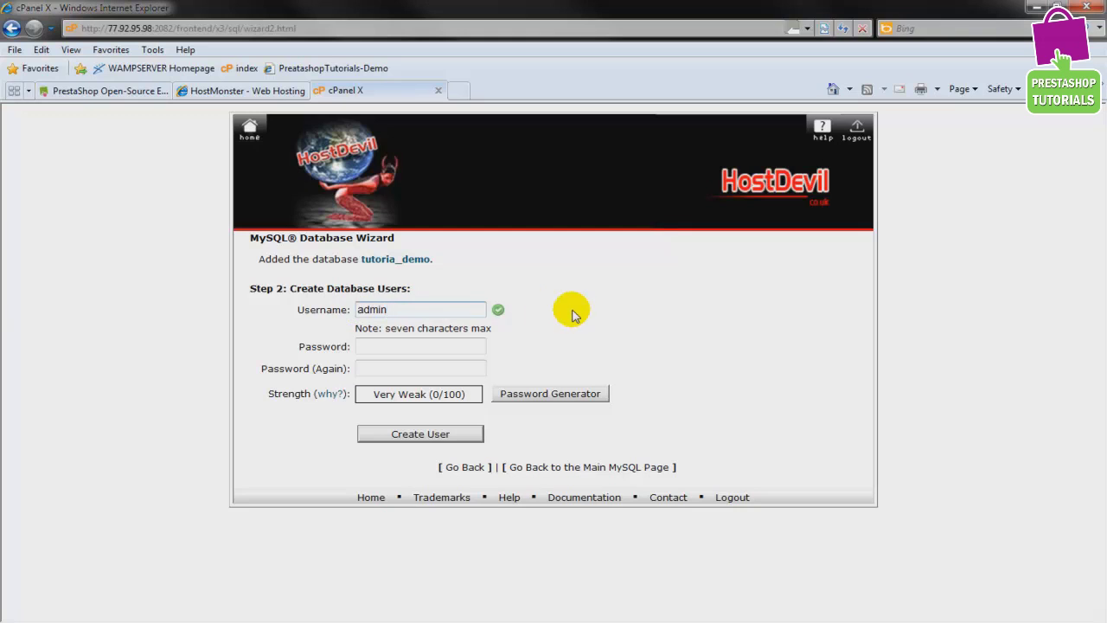
{"action": "left_click", "coordinate": [450, 346]}
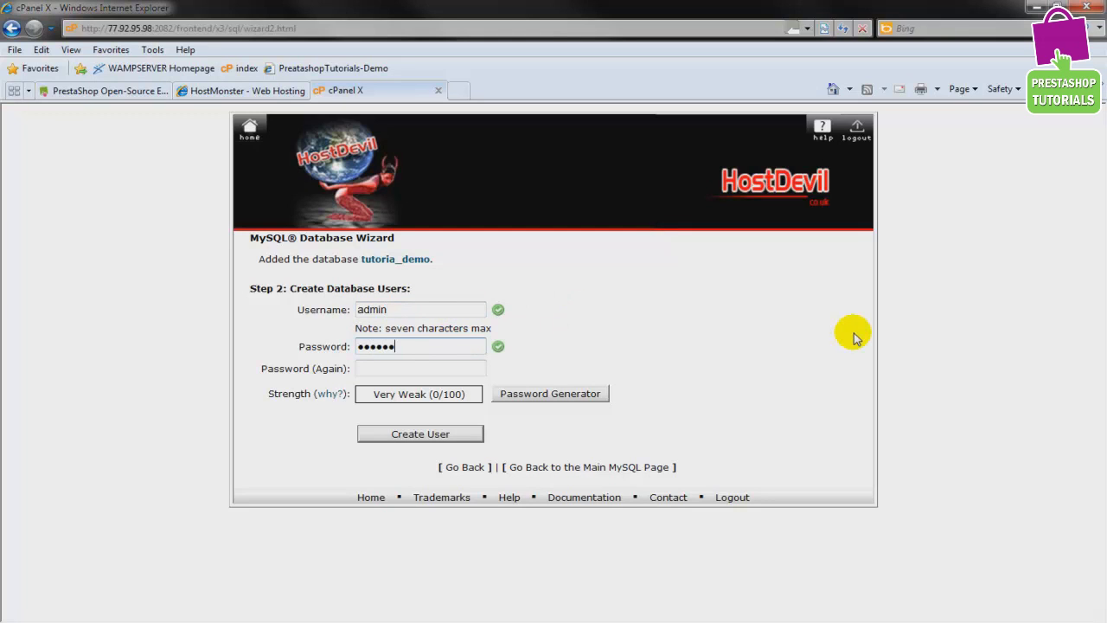
{"action": "type", "text": "12"}
{"action": "left_click", "coordinate": [465, 367]}
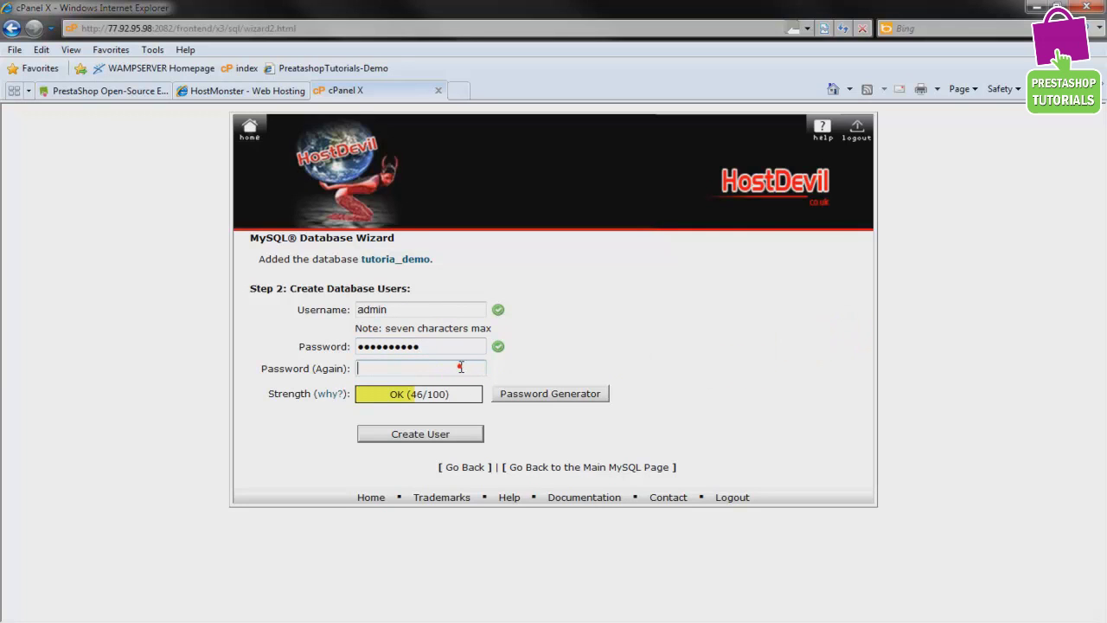
{"action": "type", "text": "●●●"}
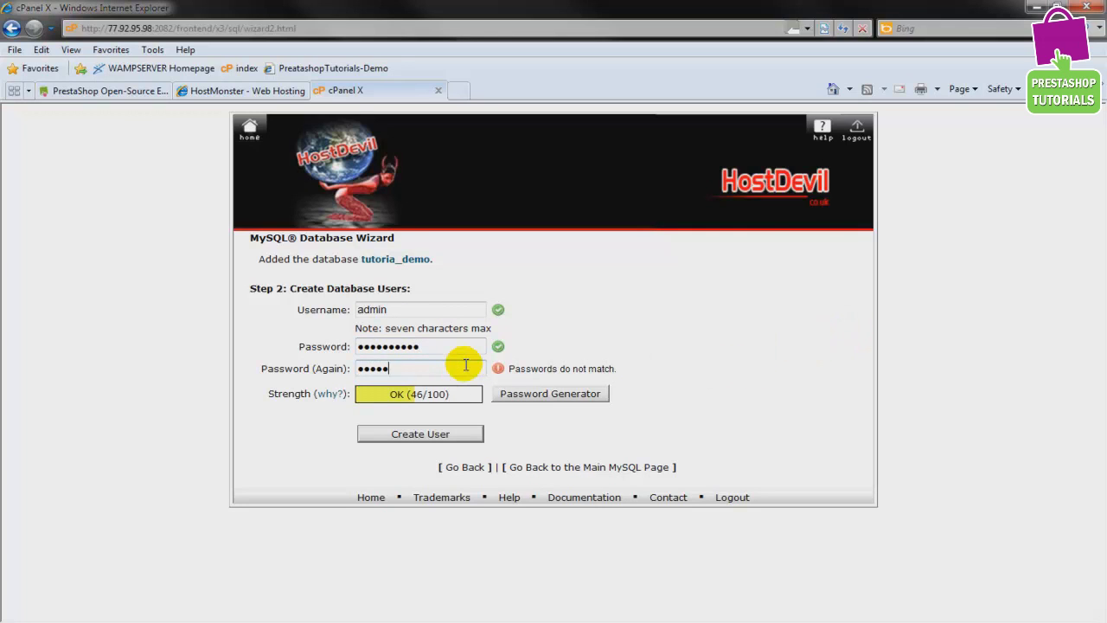
{"action": "type", "text": "●●●●●12"}
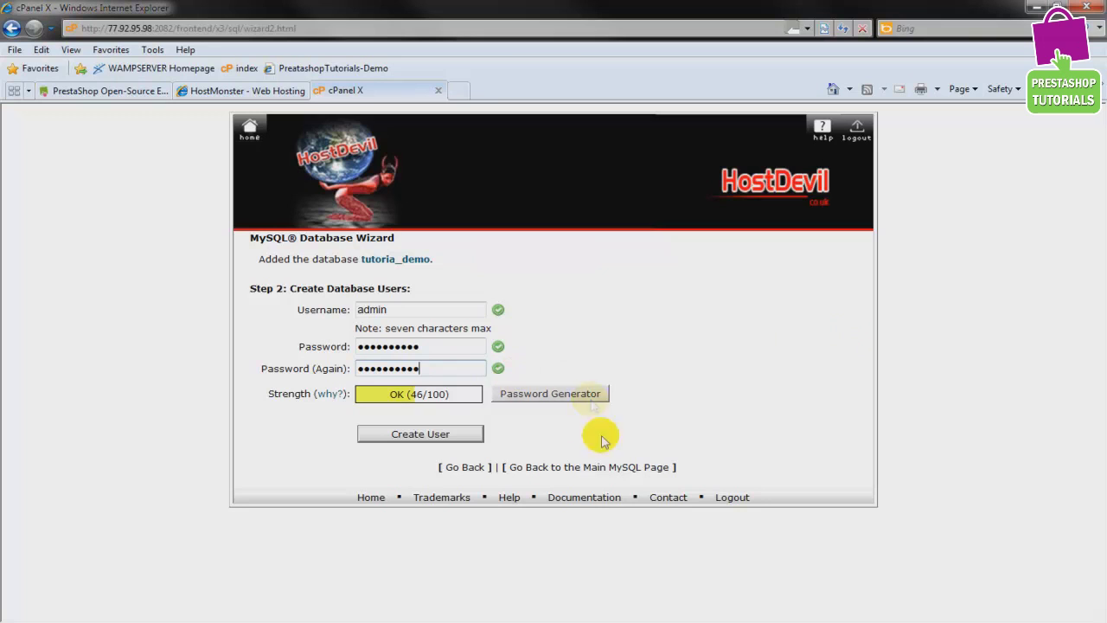
{"action": "left_click", "coordinate": [407, 437]}
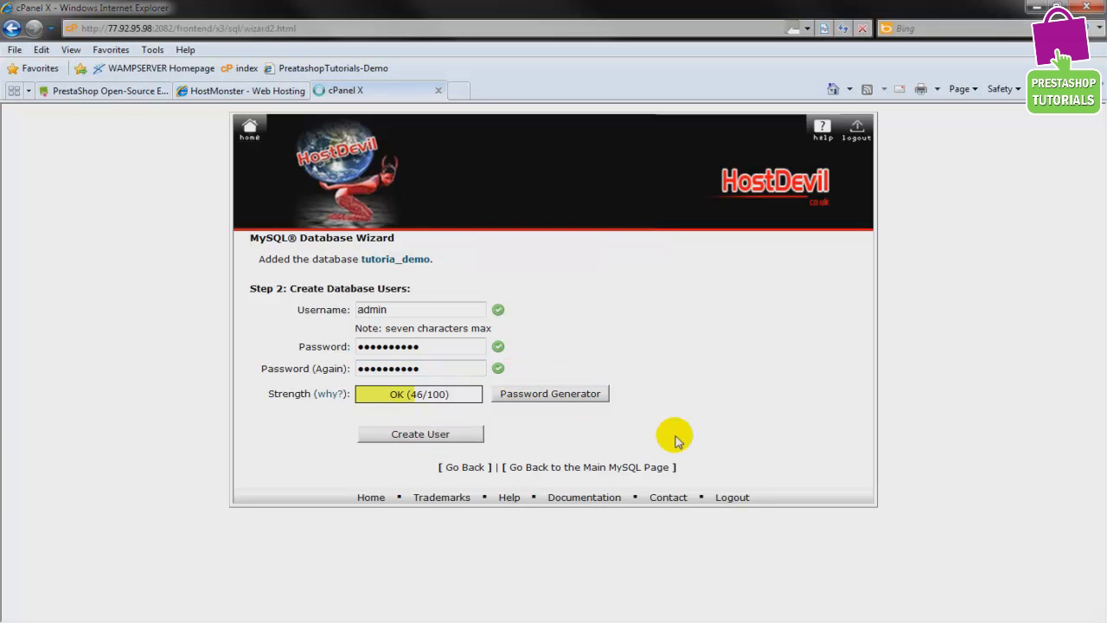
{"action": "left_click_drag", "start_coordinate": [1100, 256], "coordinate": [1103, 282]}
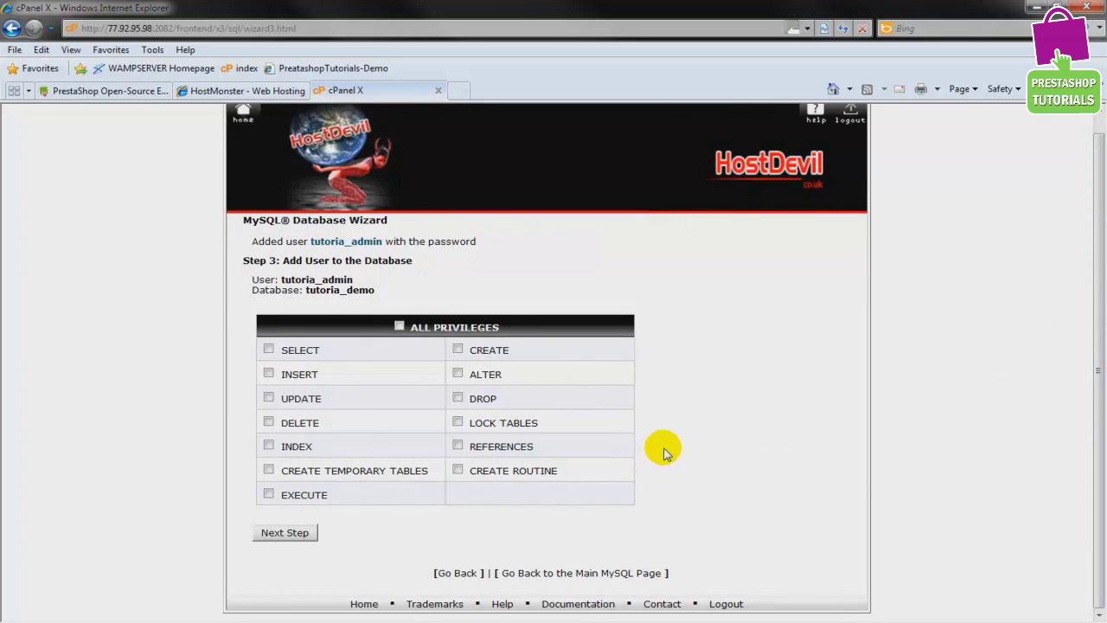
Grant tutoria_admin all privileges on tutoria_demo and check the confirmation names
{"action": "left_click", "coordinate": [400, 327]}
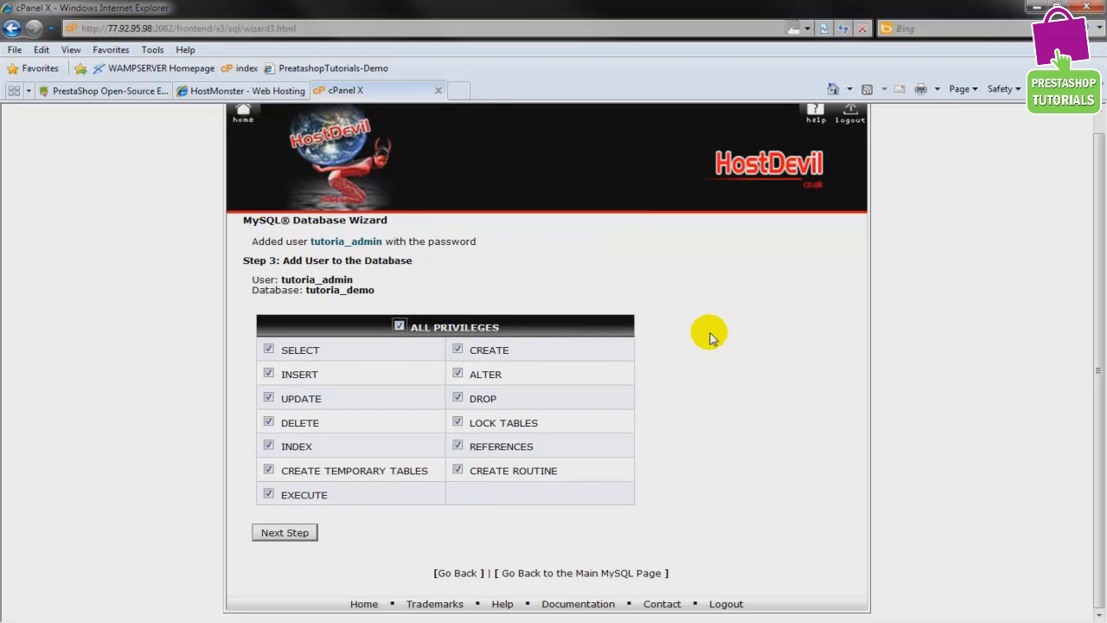
{"action": "left_click", "coordinate": [273, 537]}
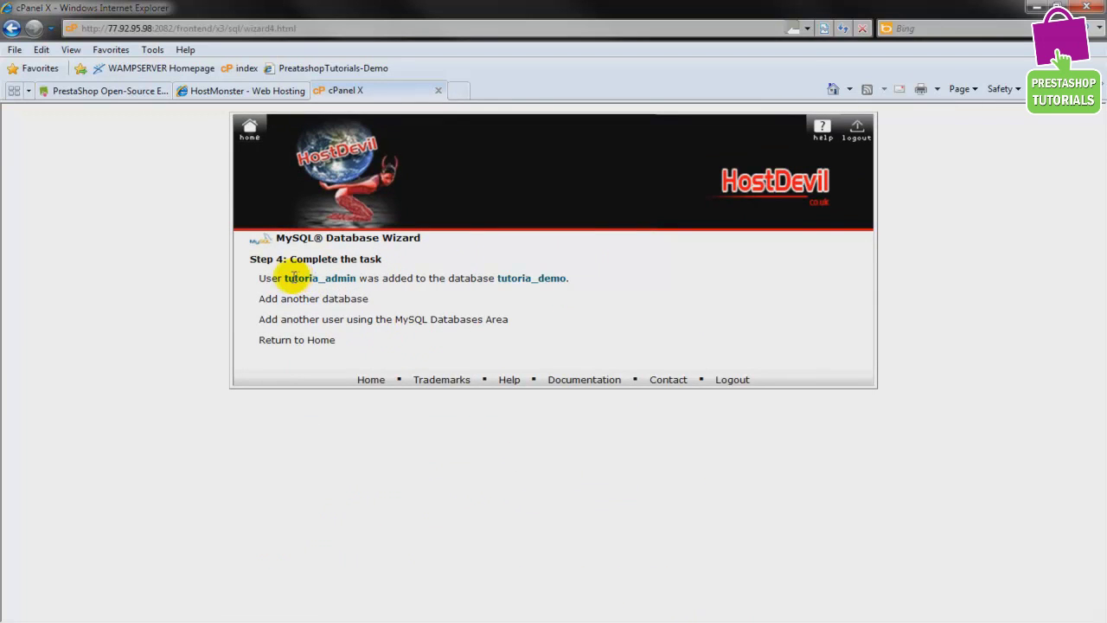
{"action": "left_click_drag", "start_coordinate": [284, 278], "coordinate": [356, 278]}
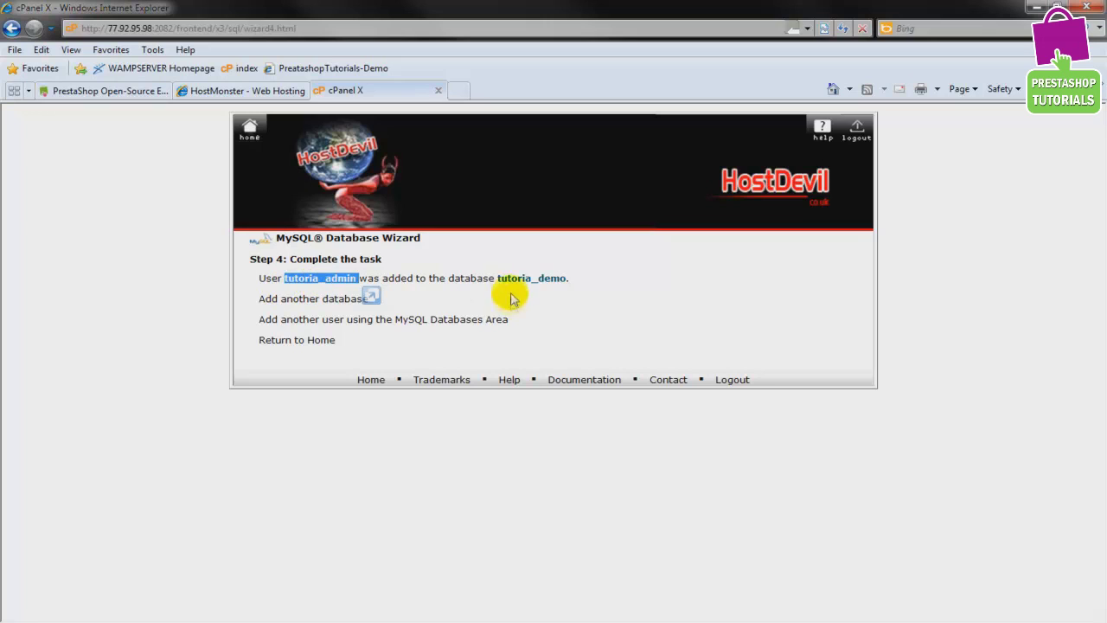
{"action": "left_click_drag", "start_coordinate": [498, 278], "coordinate": [570, 277]}
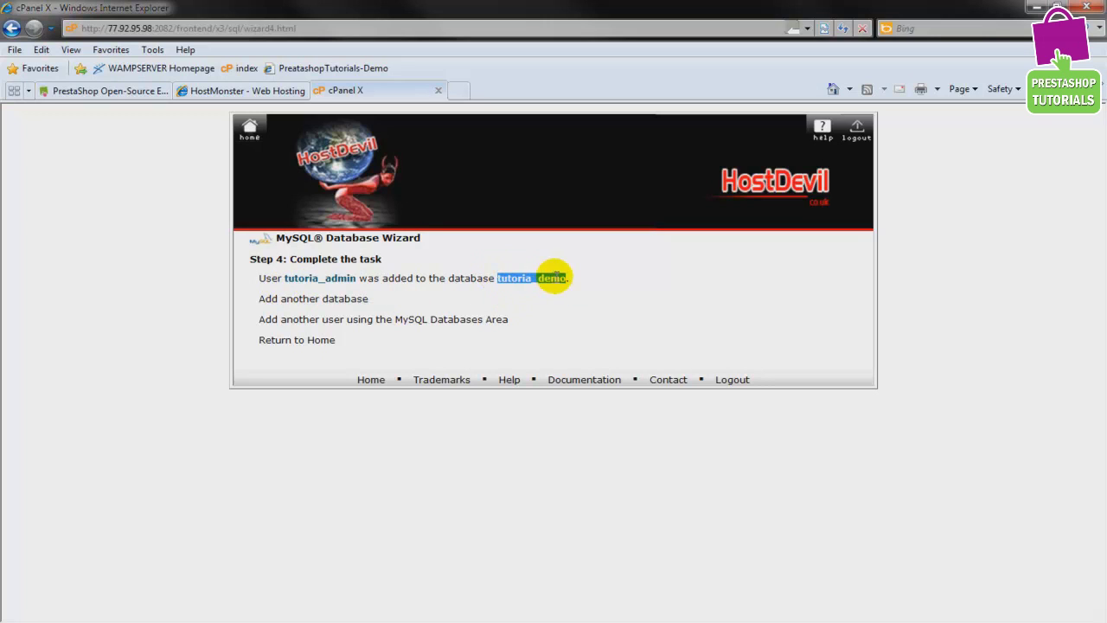
{"action": "left_click", "coordinate": [607, 284]}
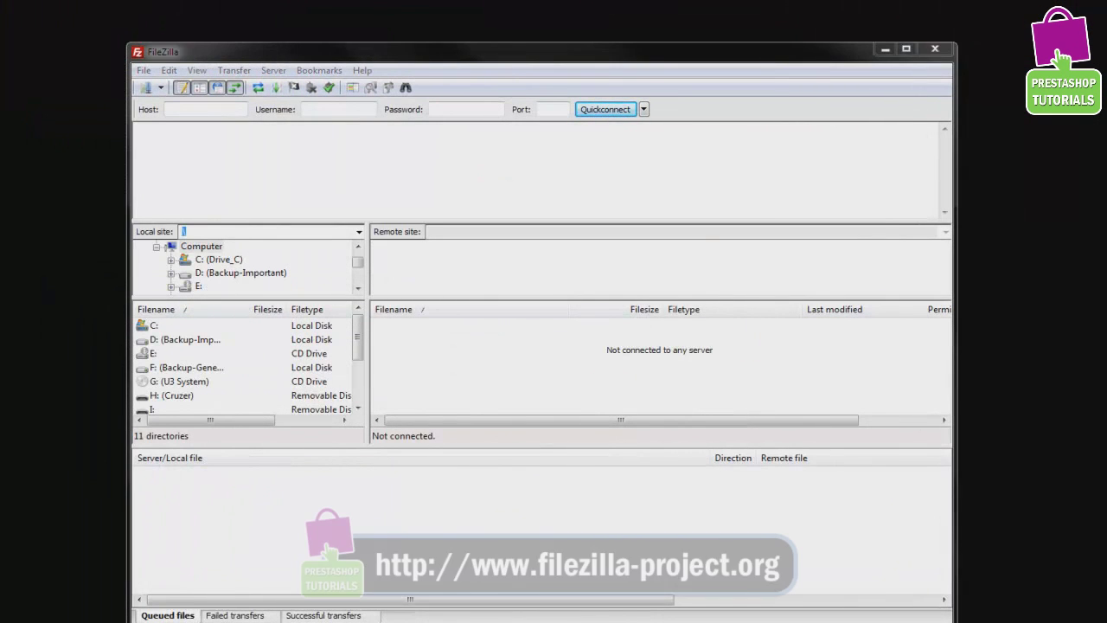
Move the open FileZilla window higher on the screen
{"action": "left_click_drag", "start_coordinate": [511, 55], "coordinate": [520, 29]}
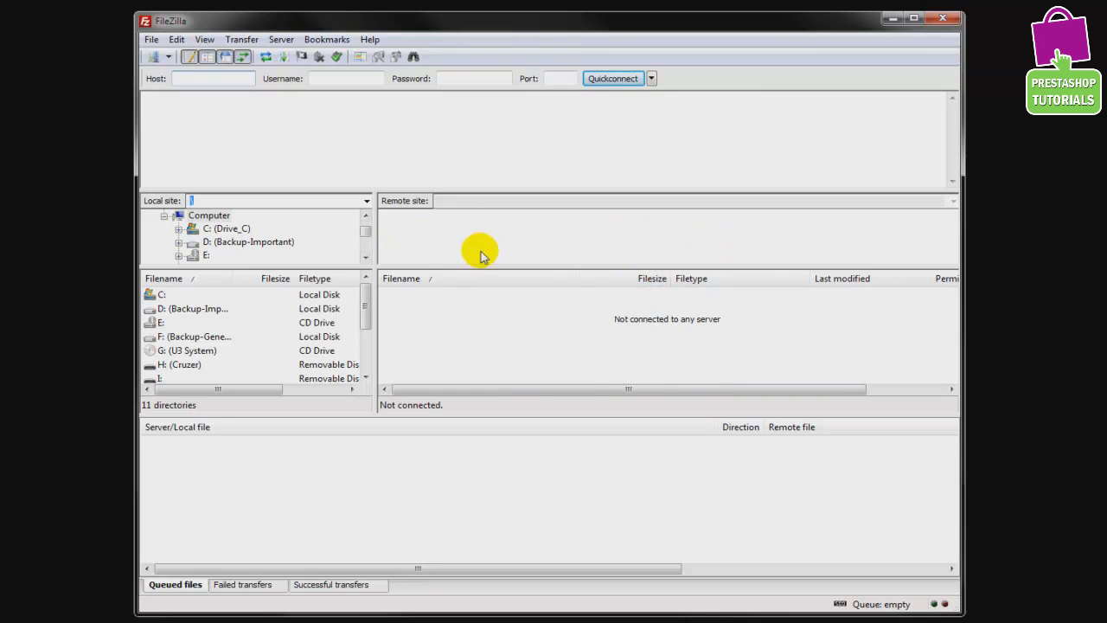
Connect to the saved Demo Prestashop-Tutorials site from the Site Manager list
{"action": "left_click", "coordinate": [168, 57]}
{"action": "mouse_move", "coordinate": [186, 75]}
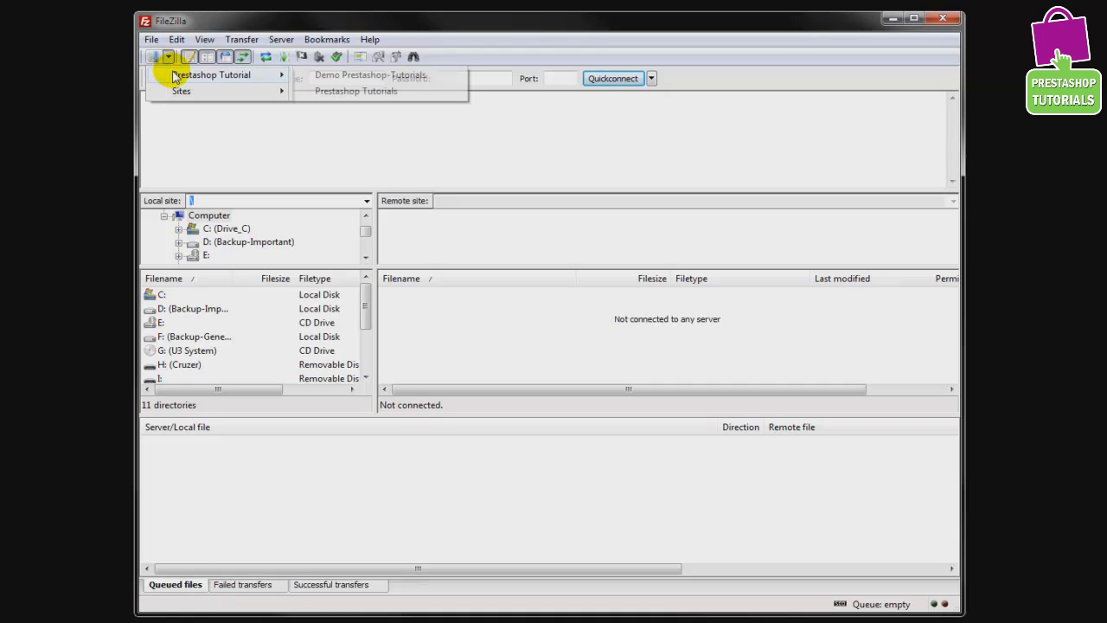
{"action": "left_click", "coordinate": [316, 75]}
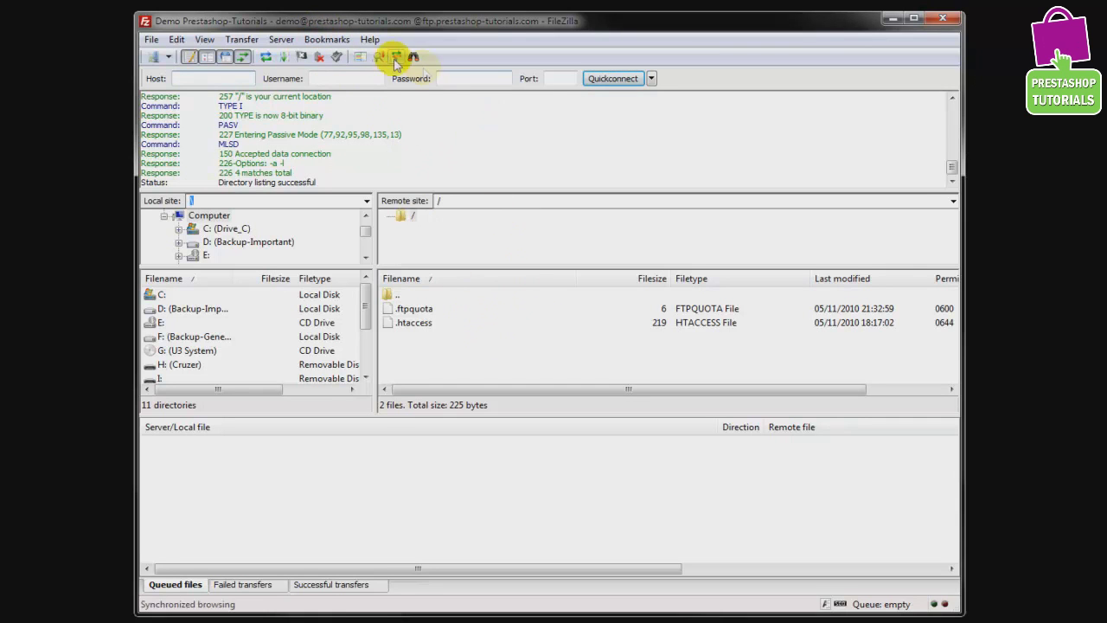
Arrange FileZilla and the prestashop zip icon so both stay visible side by side
{"action": "left_click_drag", "start_coordinate": [307, 26], "coordinate": [393, 10]}
{"action": "left_click_drag", "start_coordinate": [259, 206], "coordinate": [80, 205]}
{"action": "left_click_drag", "start_coordinate": [502, 17], "coordinate": [392, 23]}
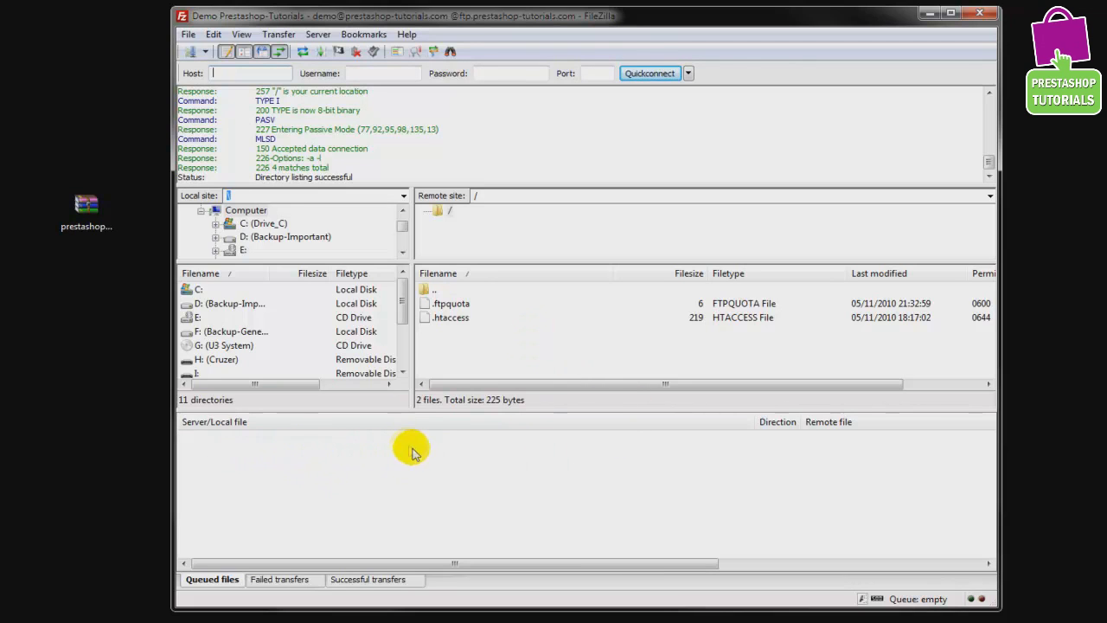
Upload prestashop_1.3.2.3.zip from the desktop into the remote root folder
{"action": "left_click_drag", "start_coordinate": [90, 212], "coordinate": [494, 358]}
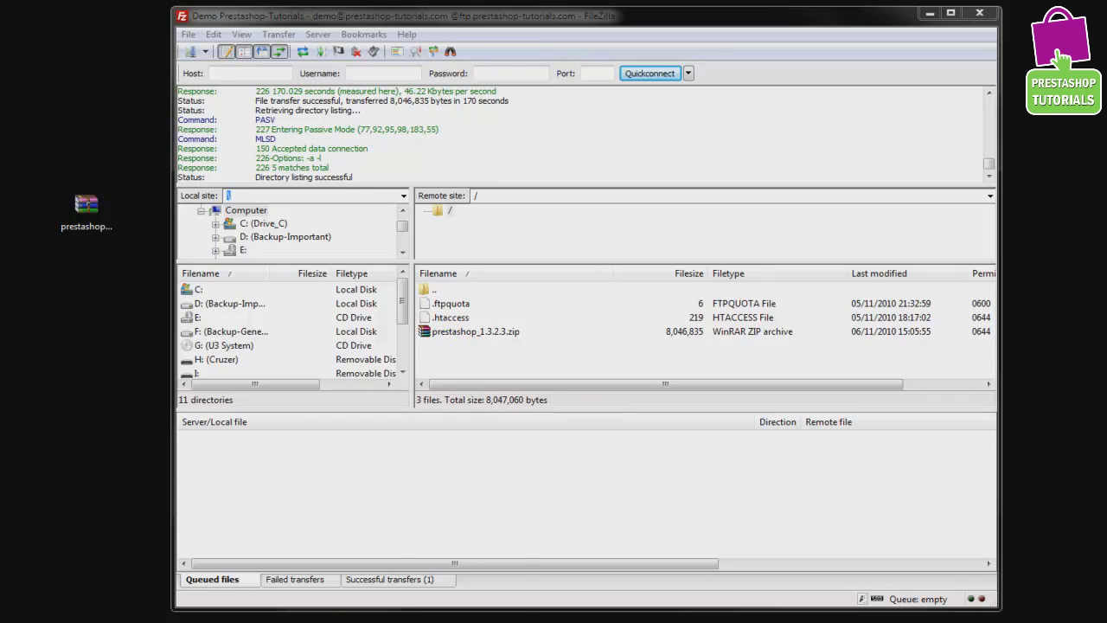
From the cPanel window, launch File Manager at /public_html/demo and maximize it
{"action": "mouse_move", "coordinate": [247, 622]}
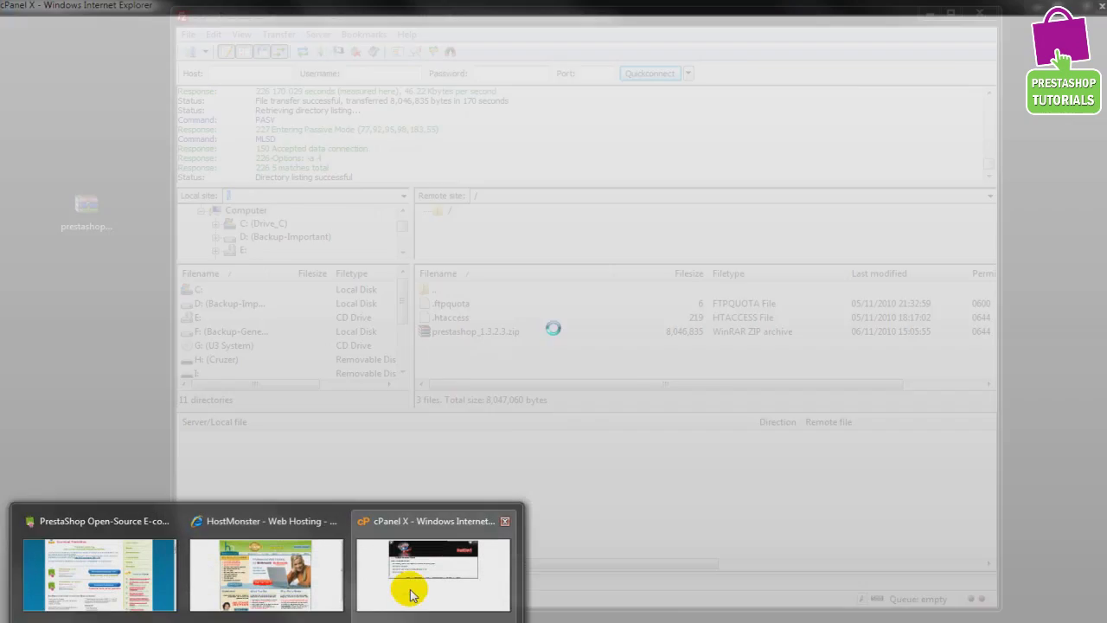
{"action": "left_click", "coordinate": [410, 589]}
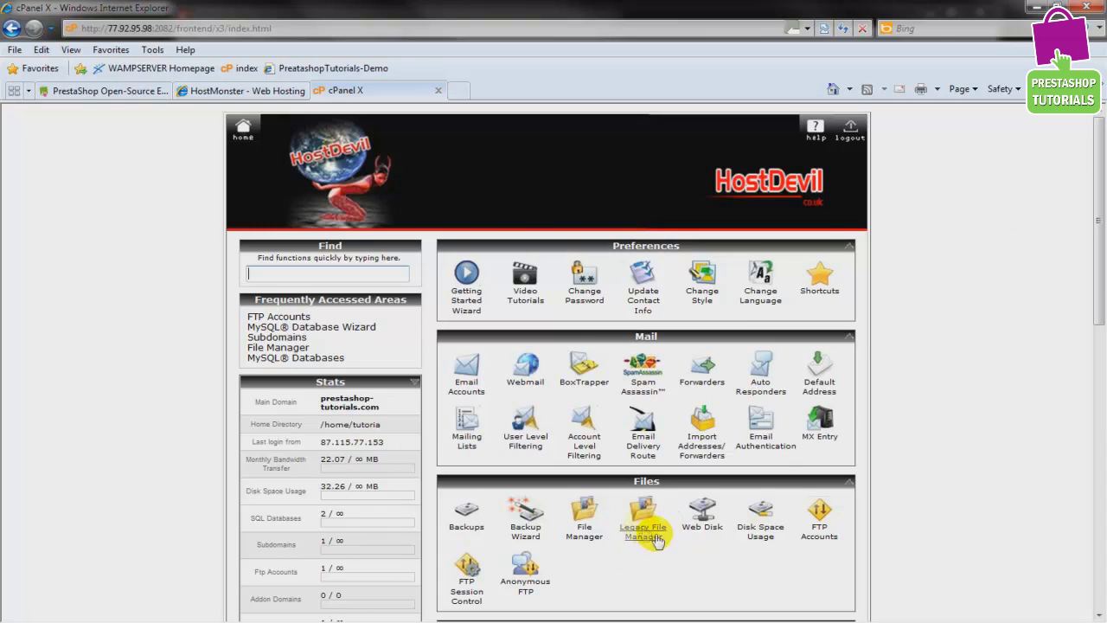
{"action": "left_click", "coordinate": [585, 535]}
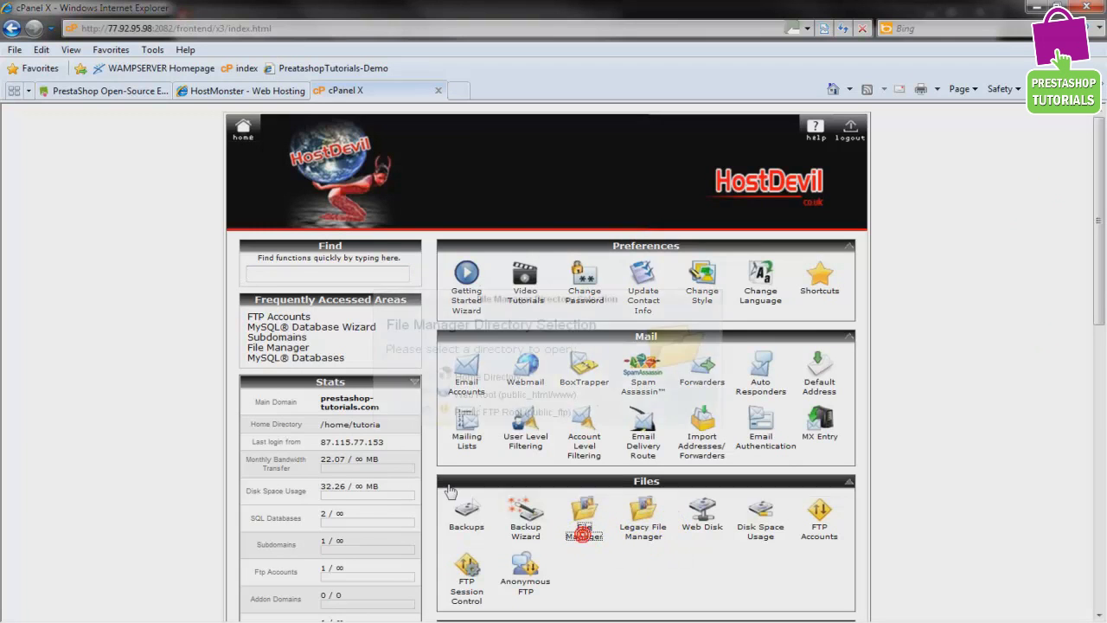
{"action": "left_click", "coordinate": [543, 495]}
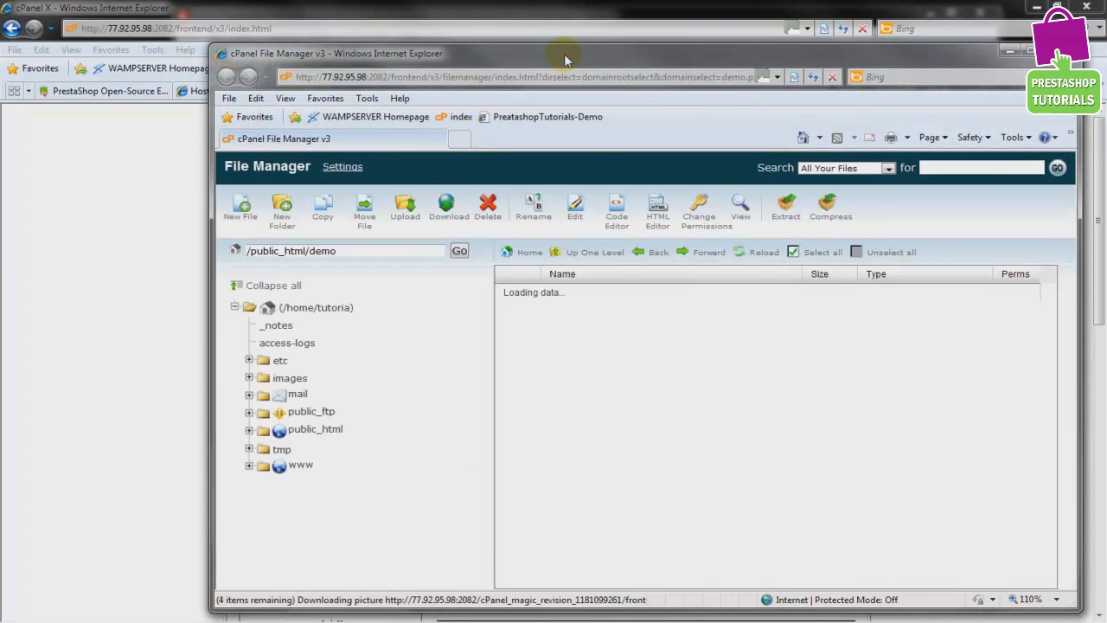
{"action": "double_click", "coordinate": [566, 53]}
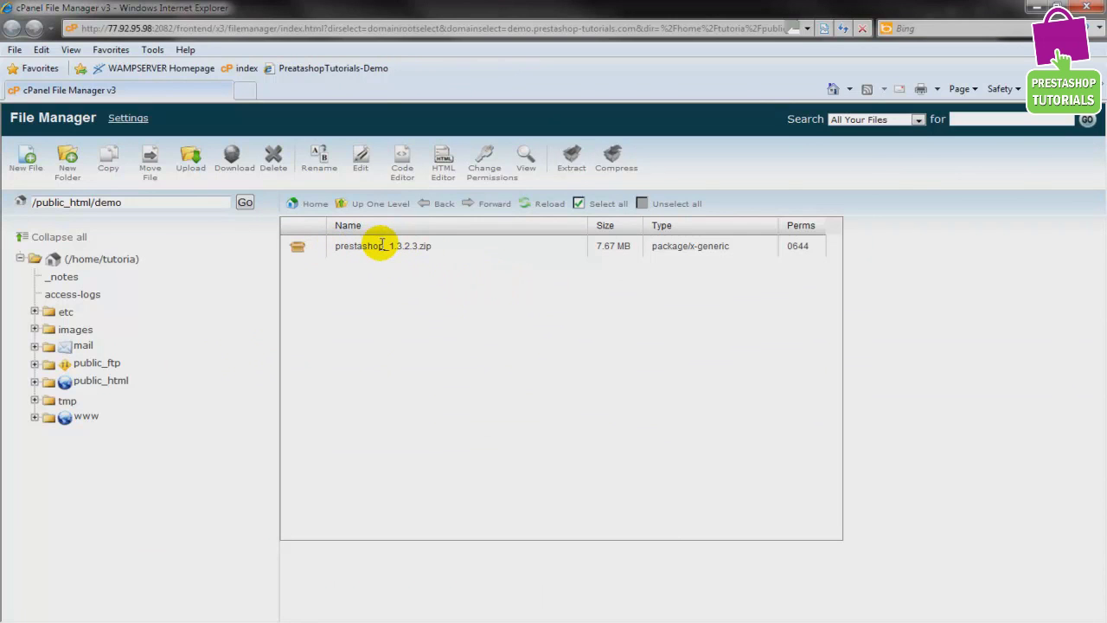
Extract prestashop_1.3.2.3.zip with /public_html/demo as the destination folder
{"action": "left_click", "coordinate": [298, 249]}
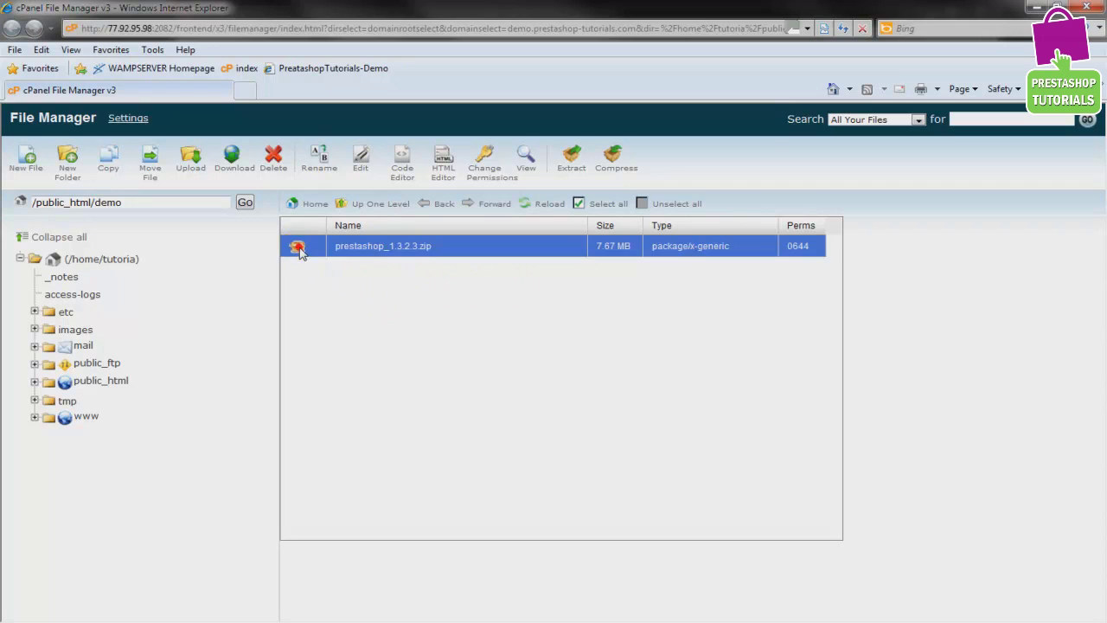
{"action": "left_click", "coordinate": [572, 169]}
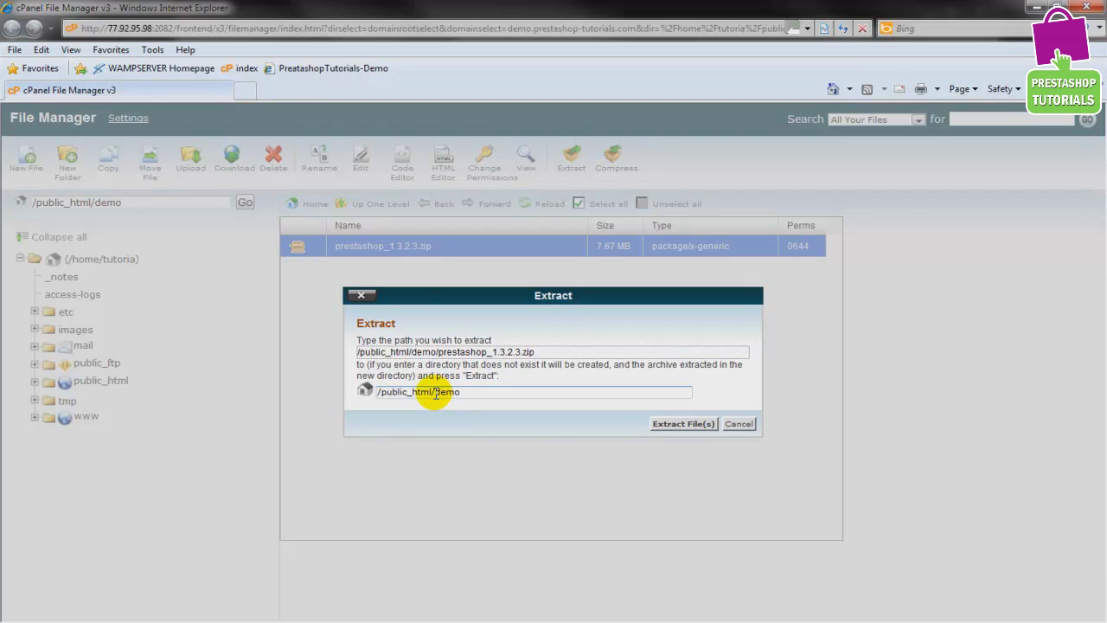
{"action": "left_click_drag", "start_coordinate": [436, 395], "coordinate": [463, 394]}
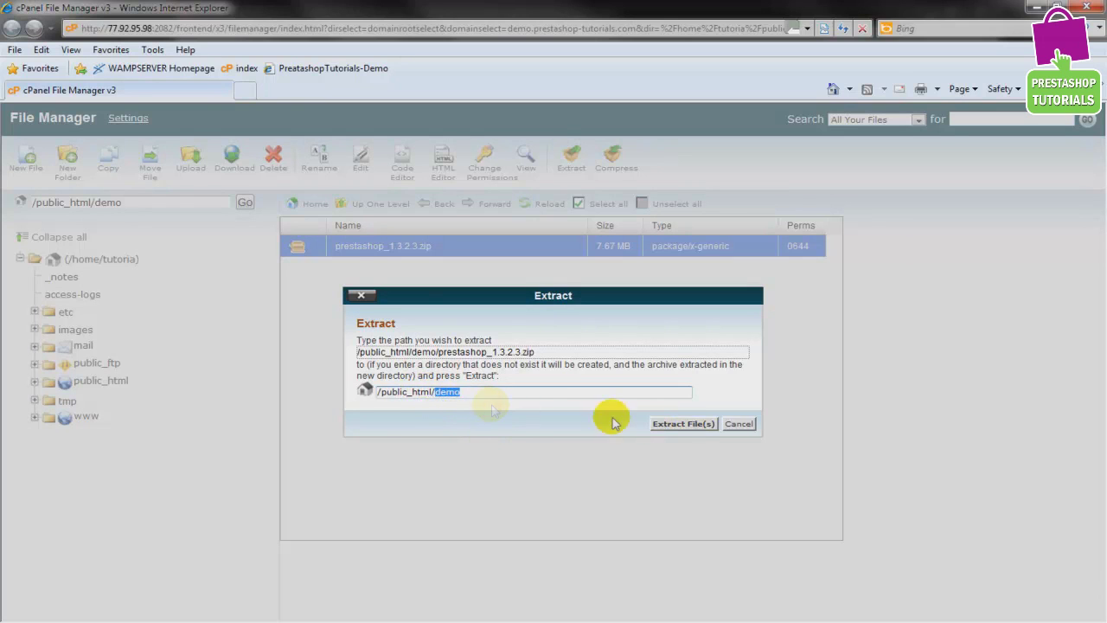
{"action": "left_click", "coordinate": [672, 425]}
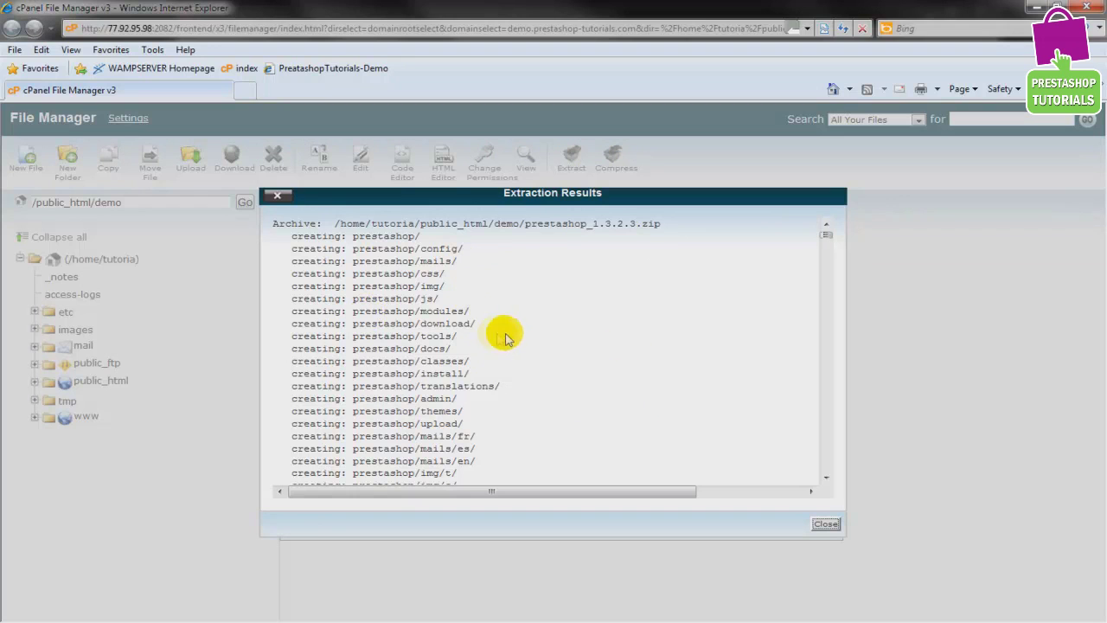
Dismiss the Extraction Results dialog to reveal the new prestashop folder
{"action": "left_click", "coordinate": [826, 525]}
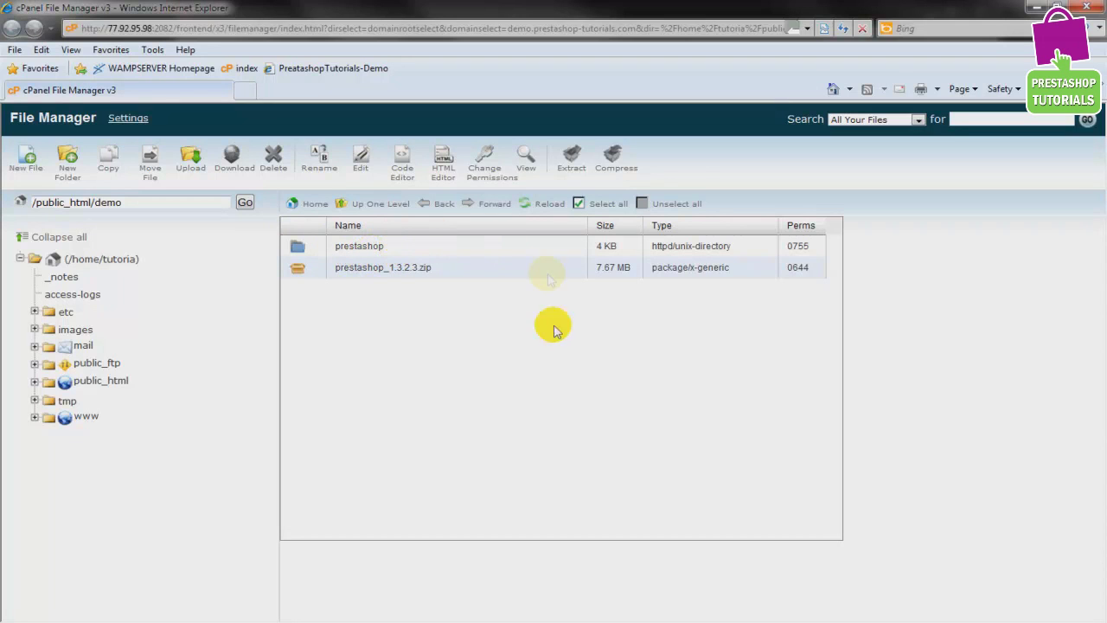
Select all contents of the prestashop folder and bring up the Move dialog for them
{"action": "double_click", "coordinate": [298, 249]}
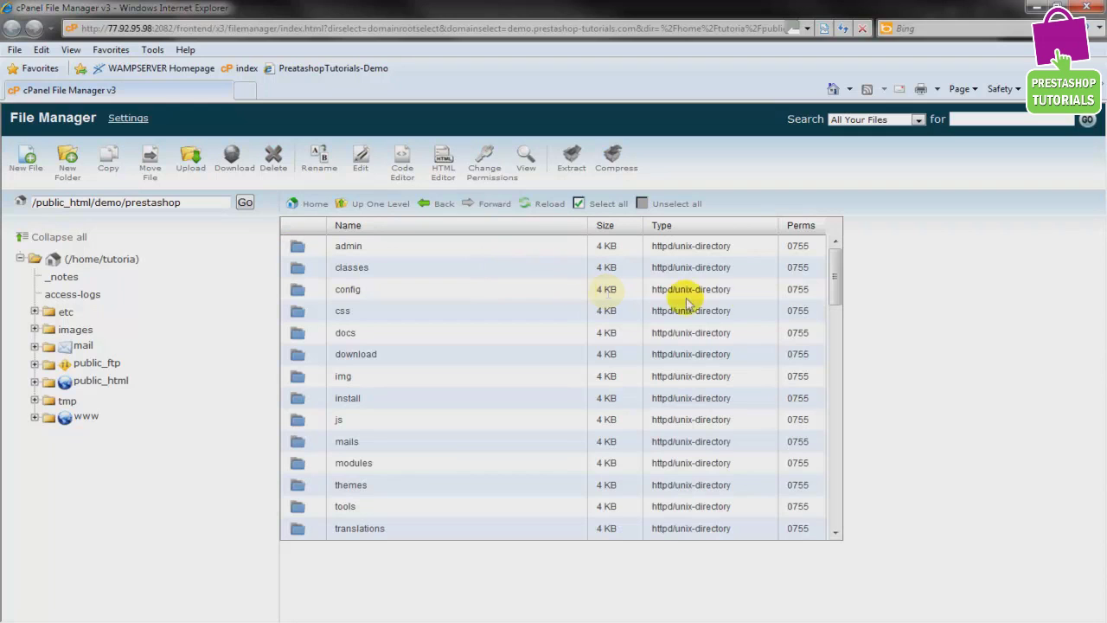
{"action": "left_click", "coordinate": [579, 204]}
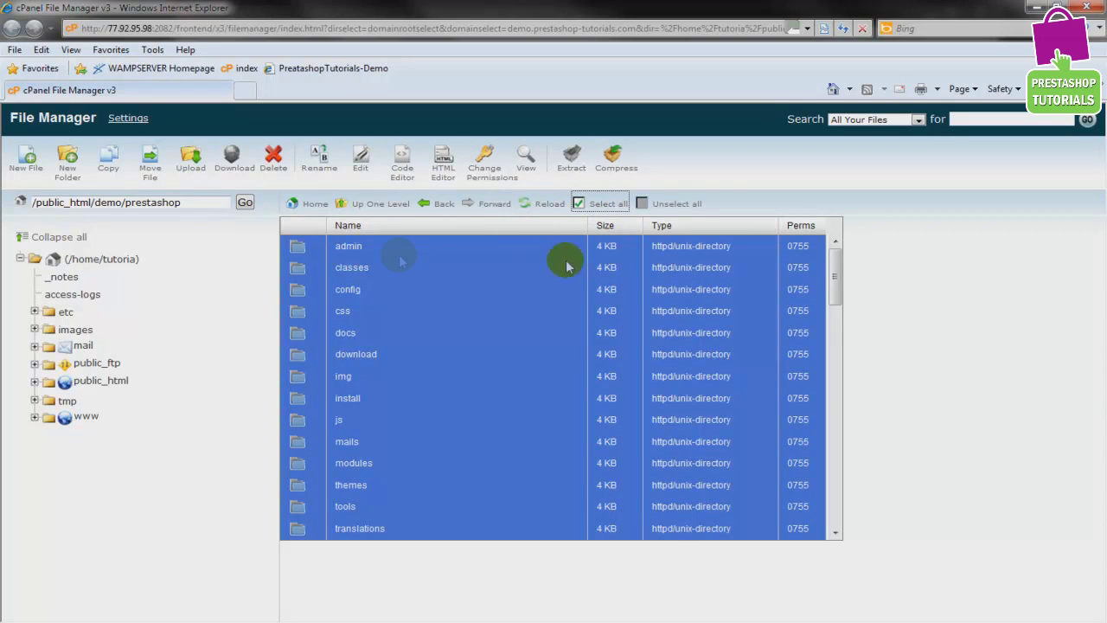
{"action": "left_click_drag", "start_coordinate": [835, 260], "coordinate": [834, 185]}
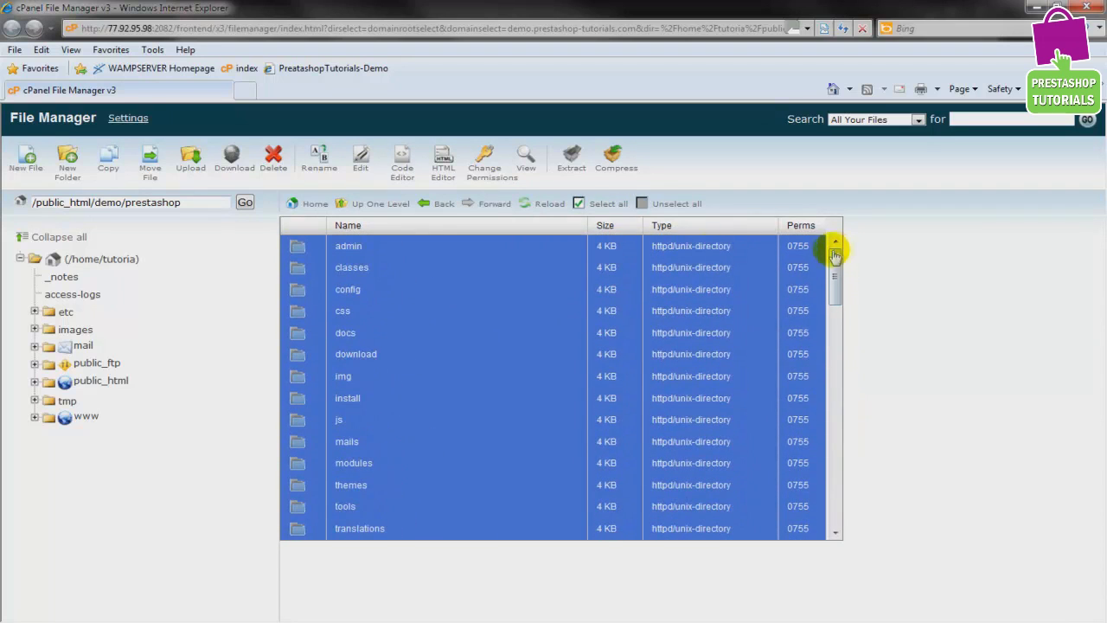
{"action": "left_click", "coordinate": [150, 164]}
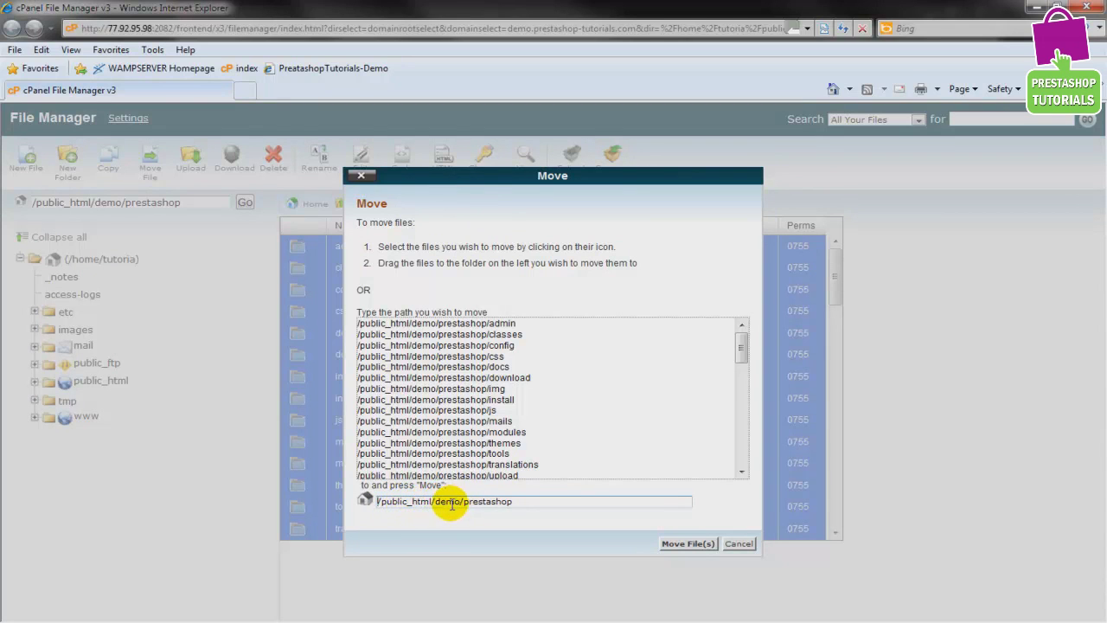
Move the PrestaShop files up to /public_html/demo and return to that folder to check
{"action": "left_click_drag", "start_coordinate": [463, 503], "coordinate": [571, 506]}
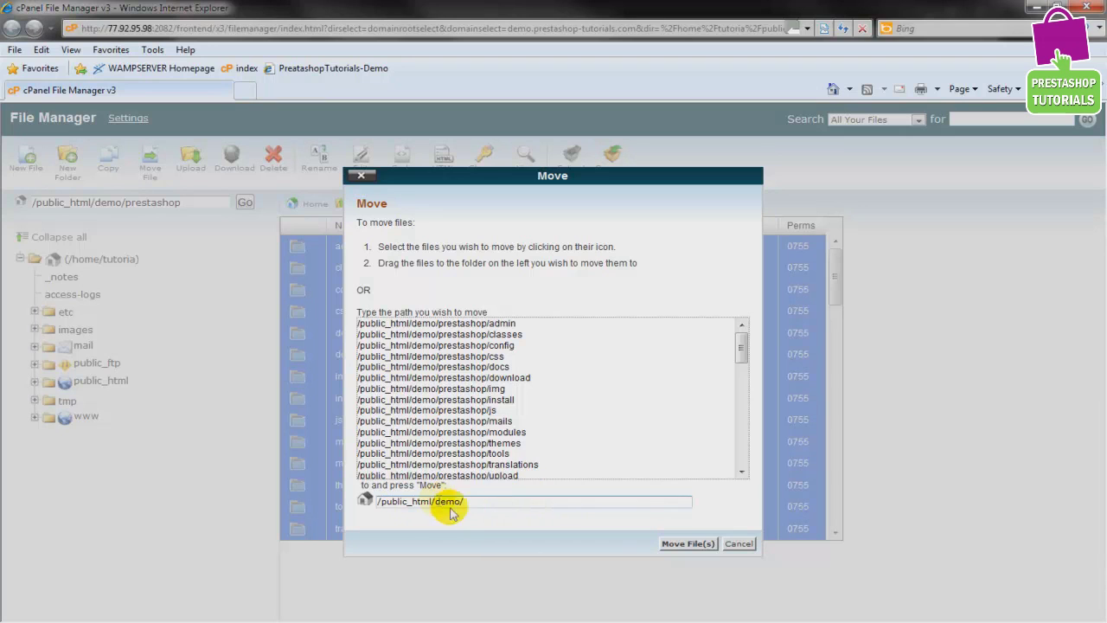
{"action": "left_click", "coordinate": [676, 544]}
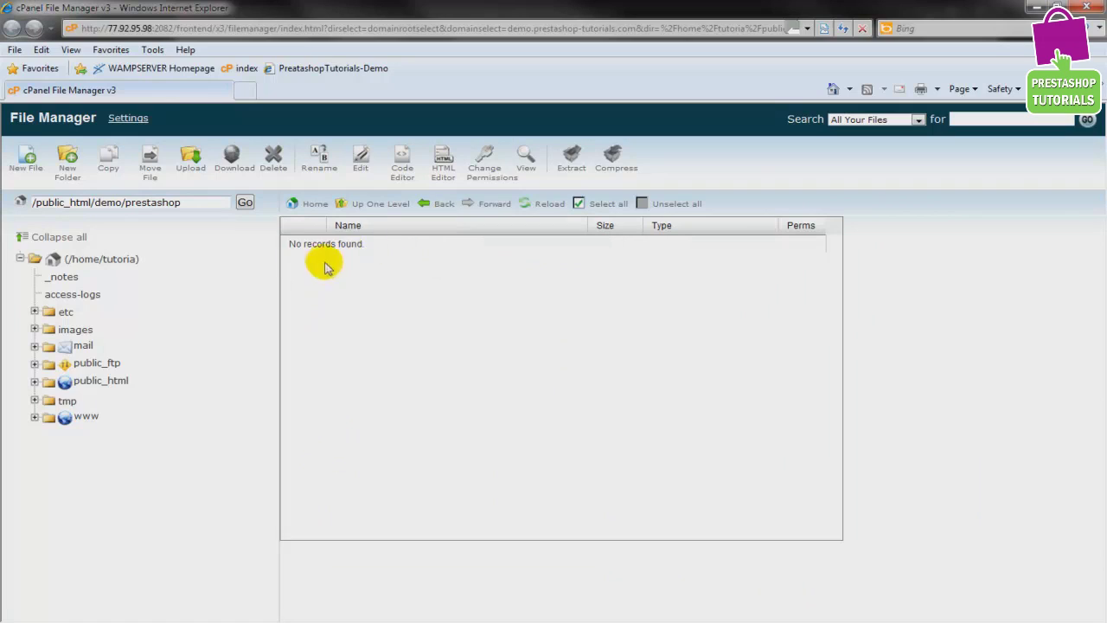
{"action": "left_click", "coordinate": [364, 207]}
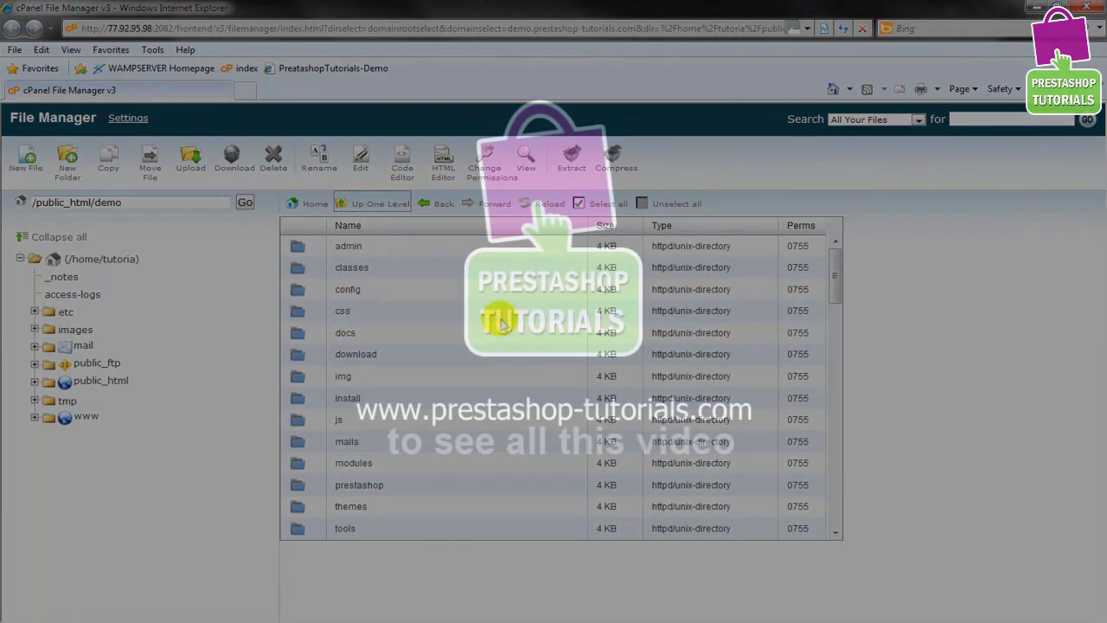